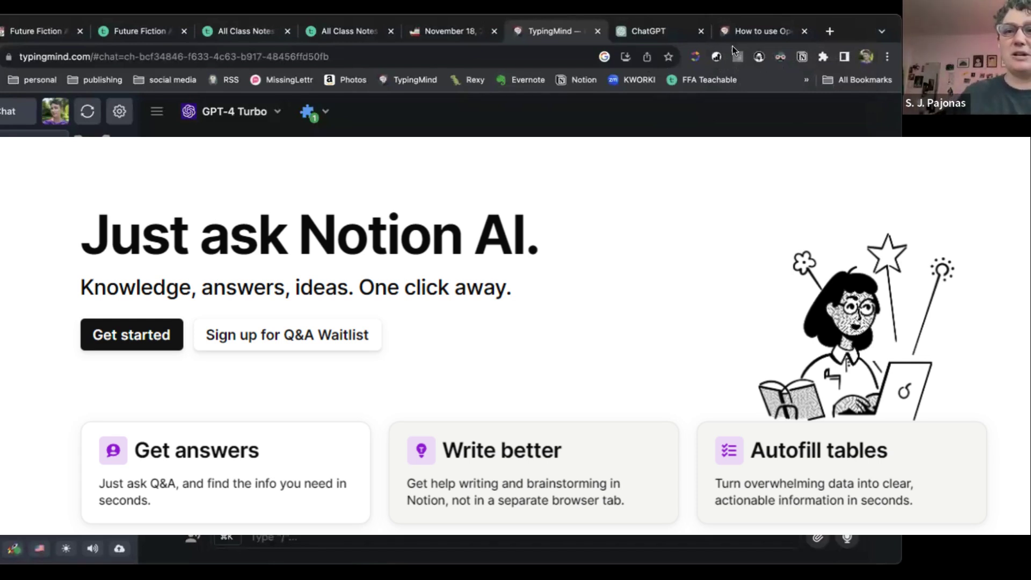
- Close the OpenAI blog, ChatGPT and TypingMind tabs, leaving Notion's Lab 8 page active
left_click(772, 31)
left_click(804, 31)
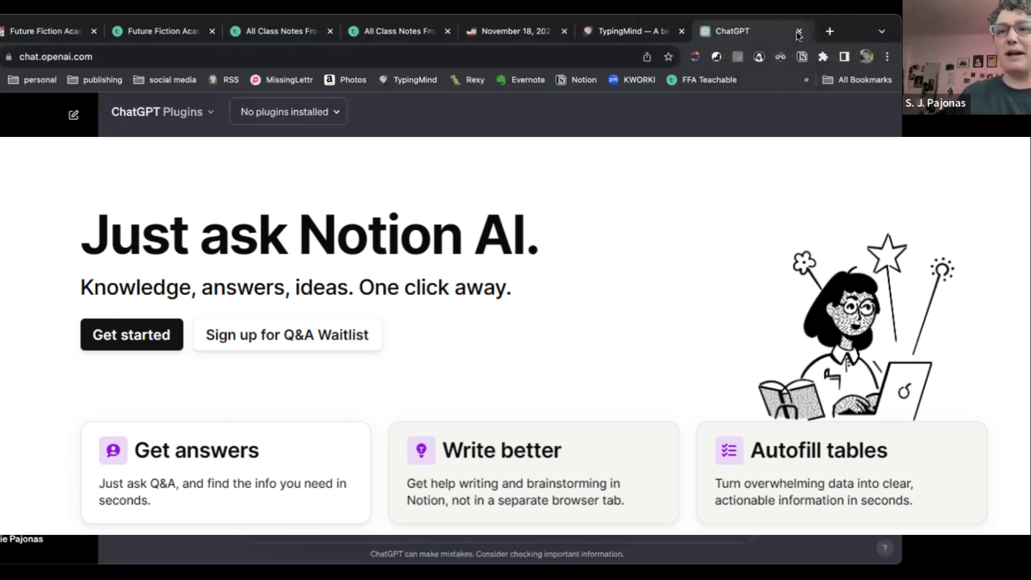
left_click(803, 31)
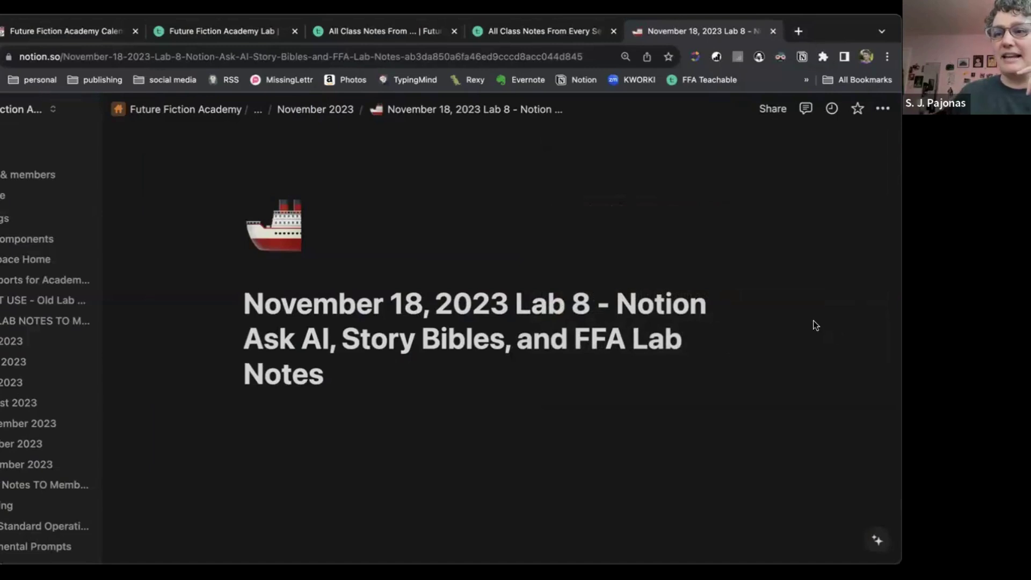
- Expand FINAL LAB NOTES TO MEMBERS in the sidebar and open the Ask AI Q&A panel
left_click(481, 450)
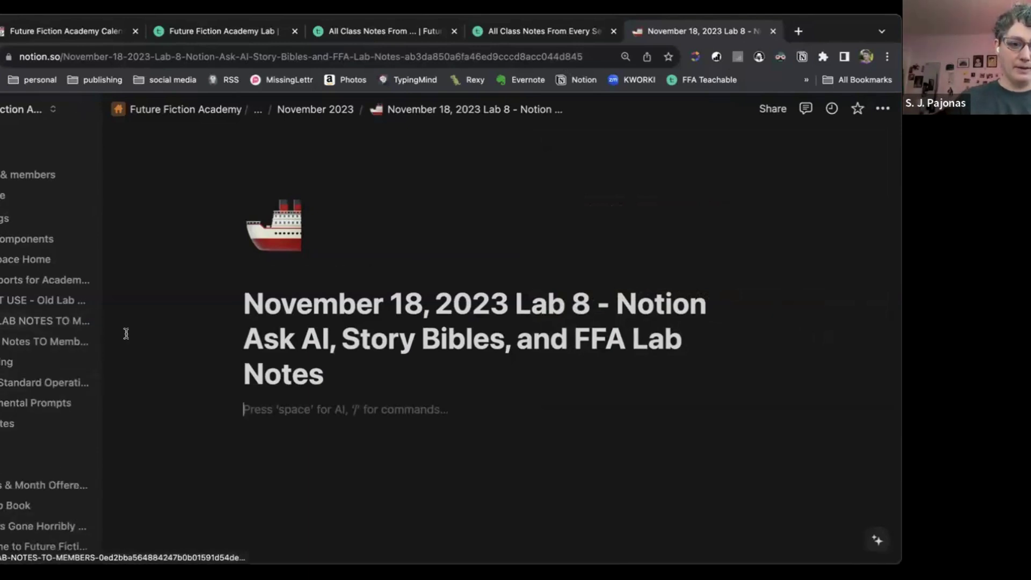
scroll(3, 242, "down", 5)
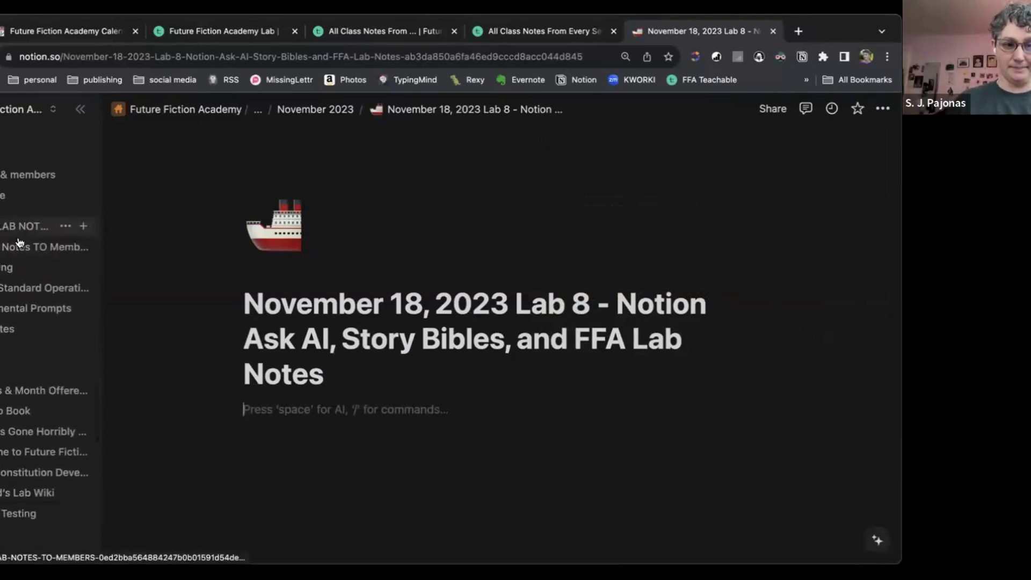
scroll(10, 246, "up", 5)
scroll(19, 245, "up", 1)
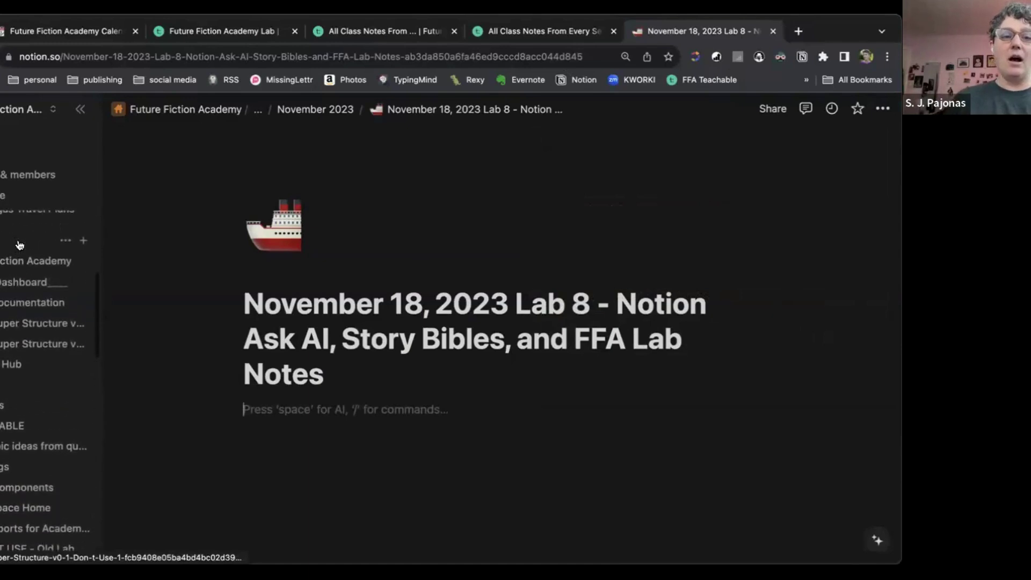
scroll(20, 245, "down", 3)
scroll(17, 246, "down", 3)
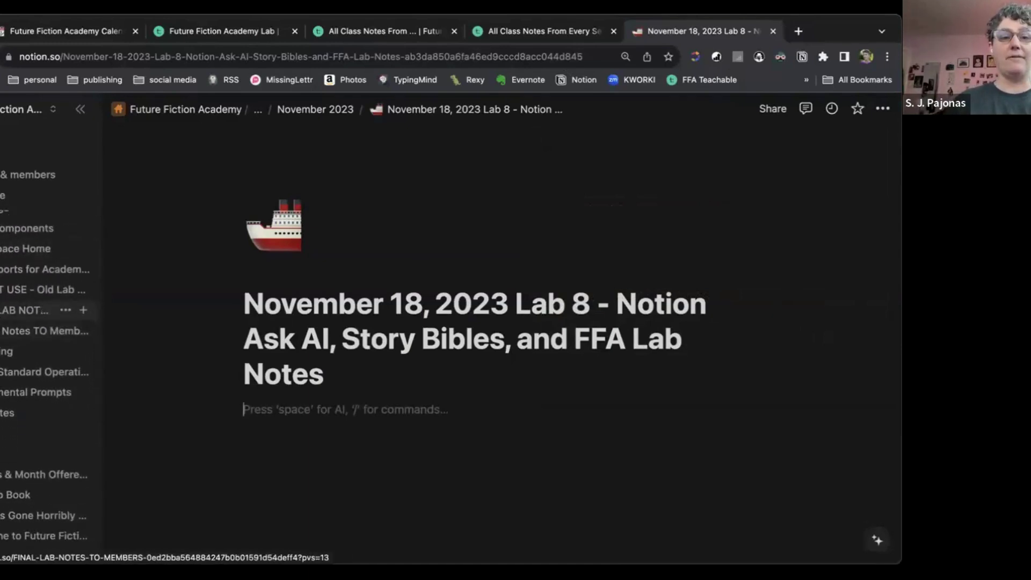
left_click(2, 310)
scroll(3, 310, "down", 12)
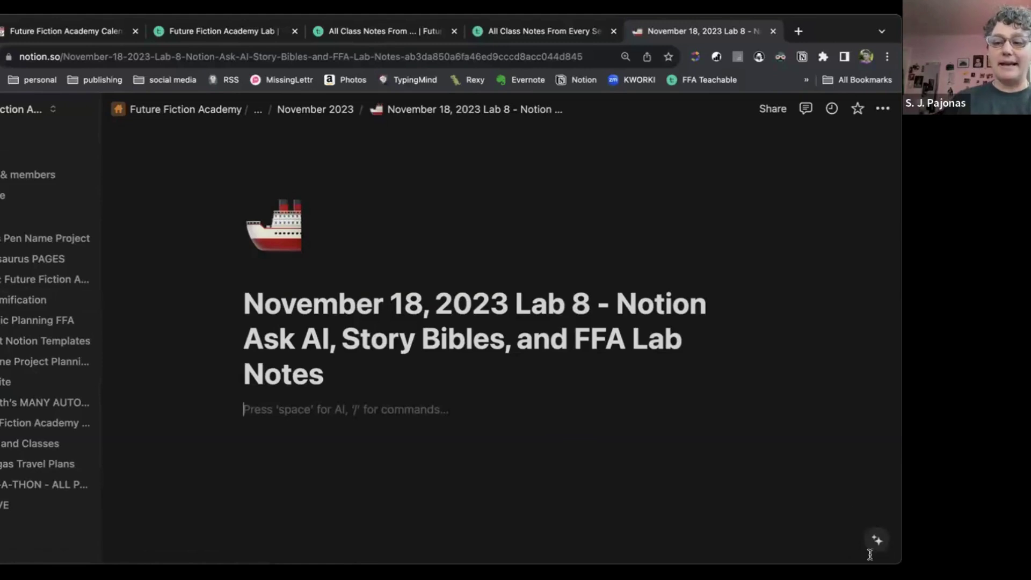
left_click(876, 540)
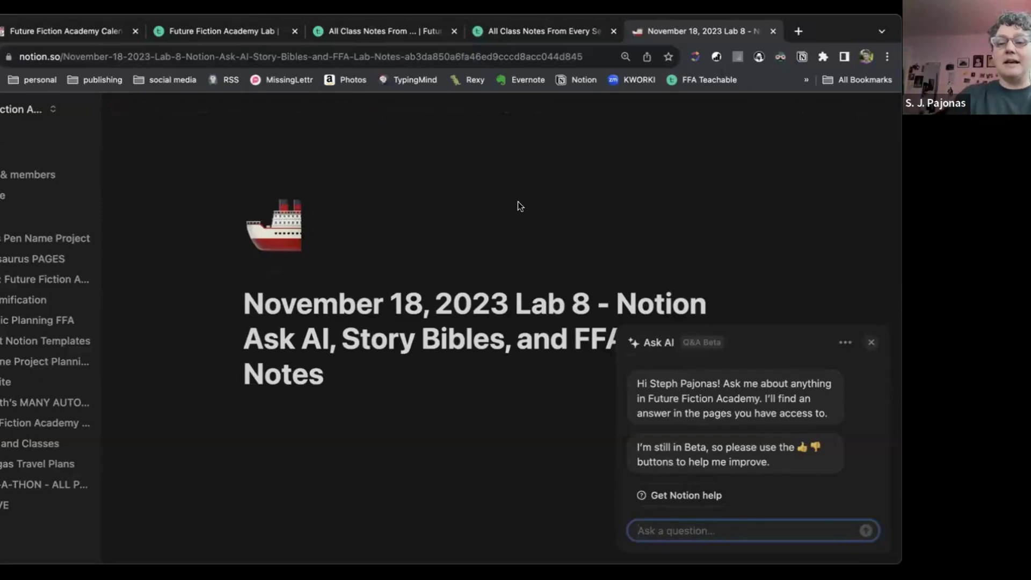
- Ask 'How do I construct a megaprompt?' in Ask AI, correcting the typo first
type("H")
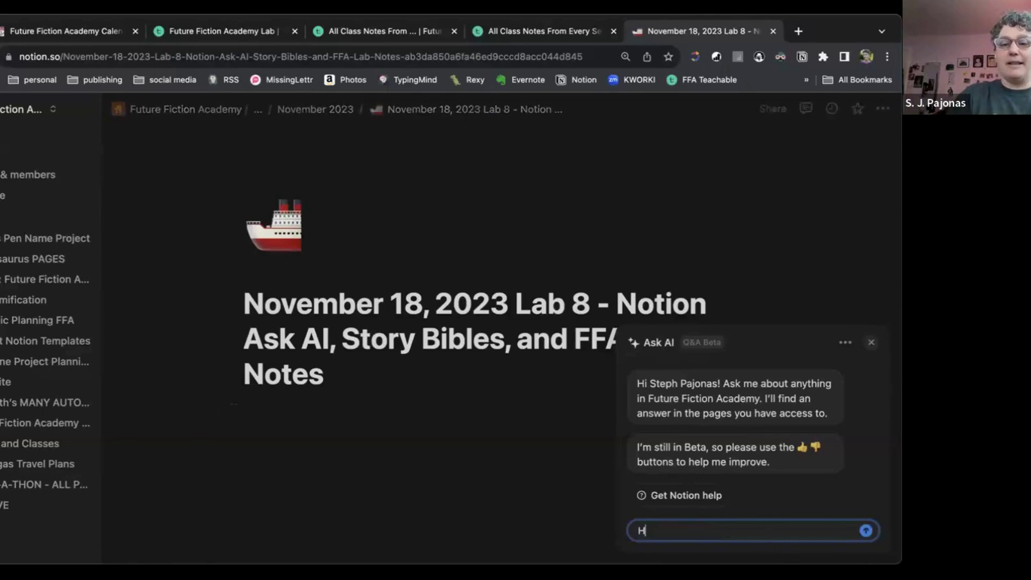
type("ow do I co")
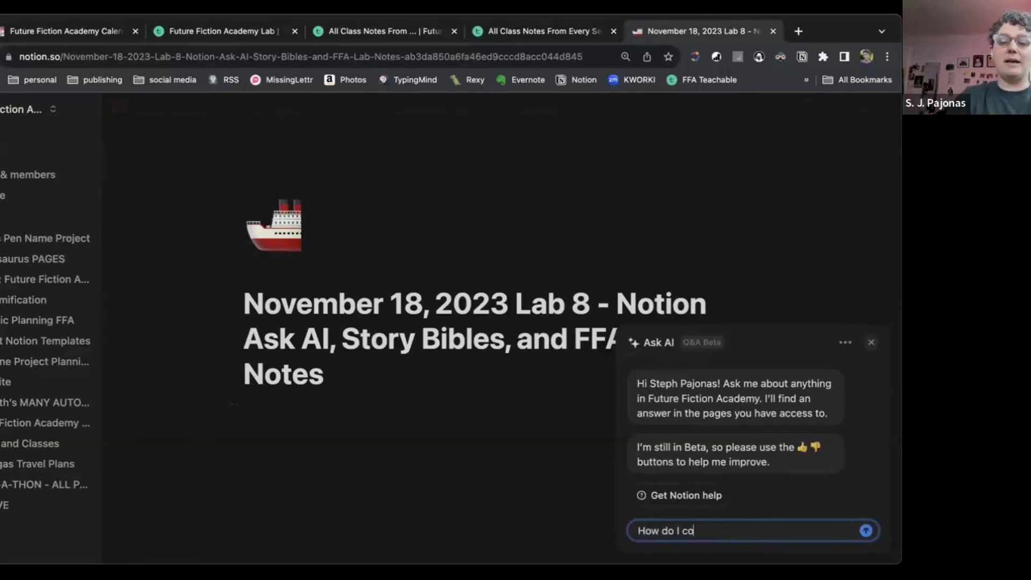
type("nstruct a m")
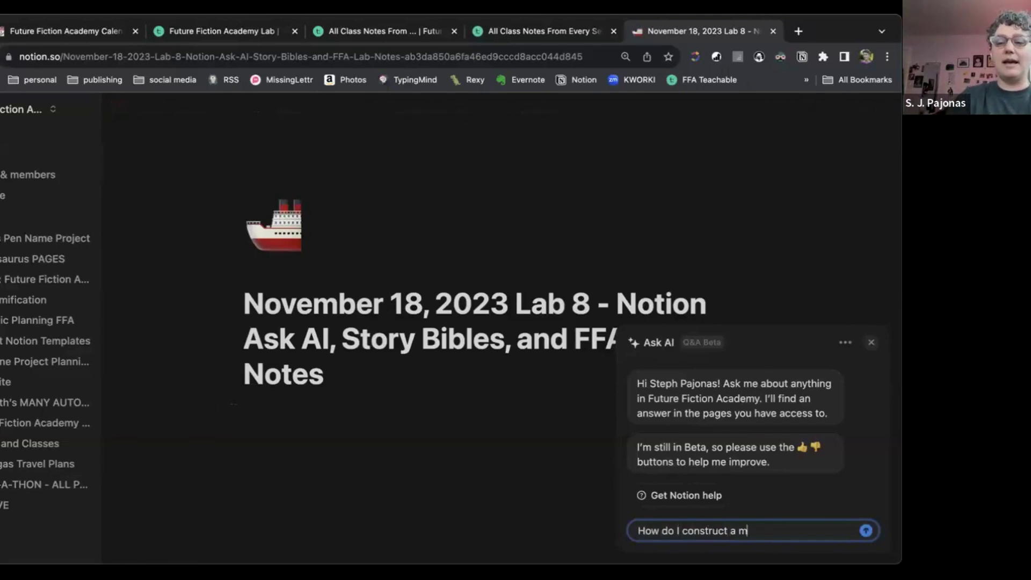
type("egapromot")
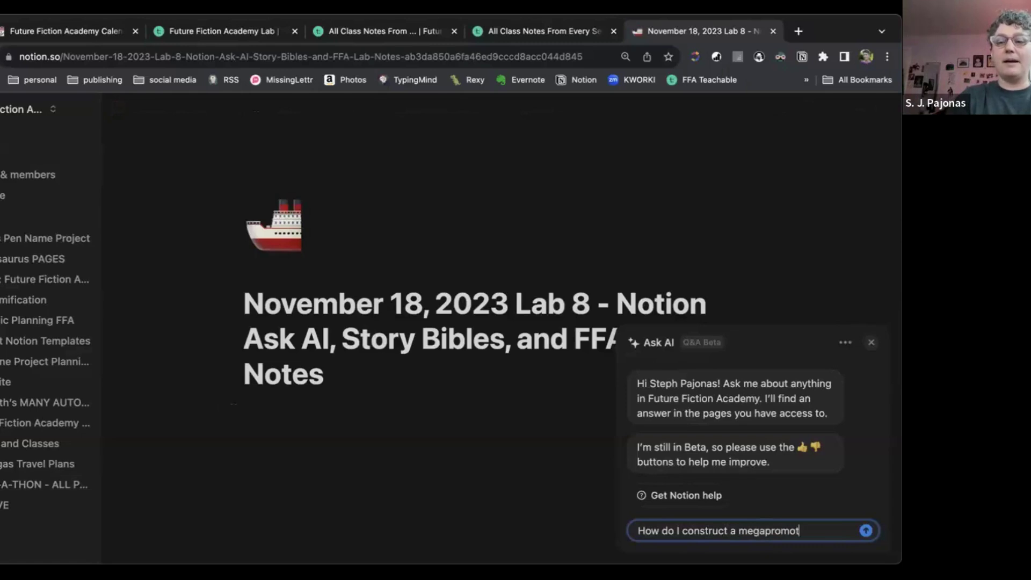
key("BackSpace")
key("BackSpace")
type("pt")
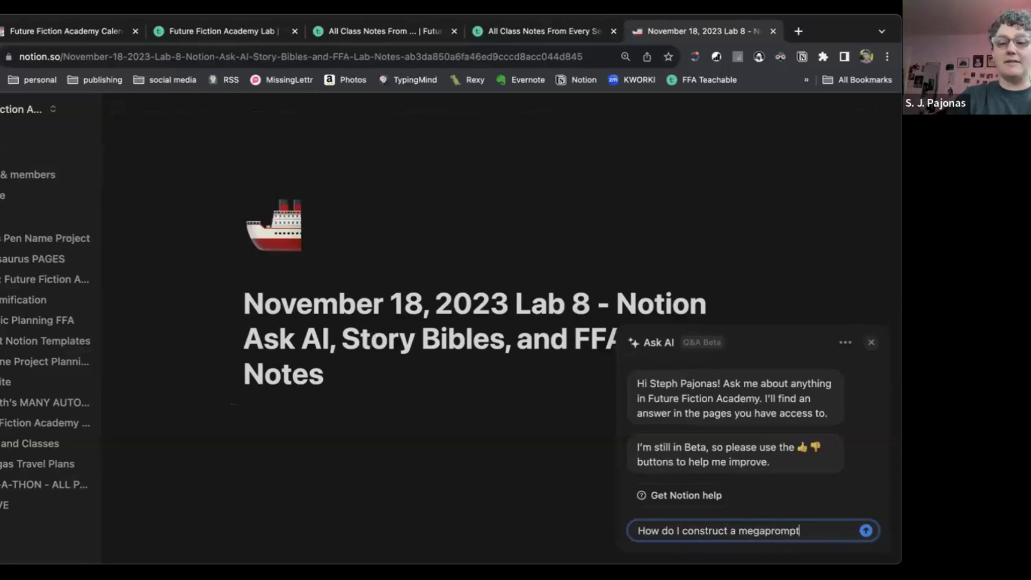
type("?")
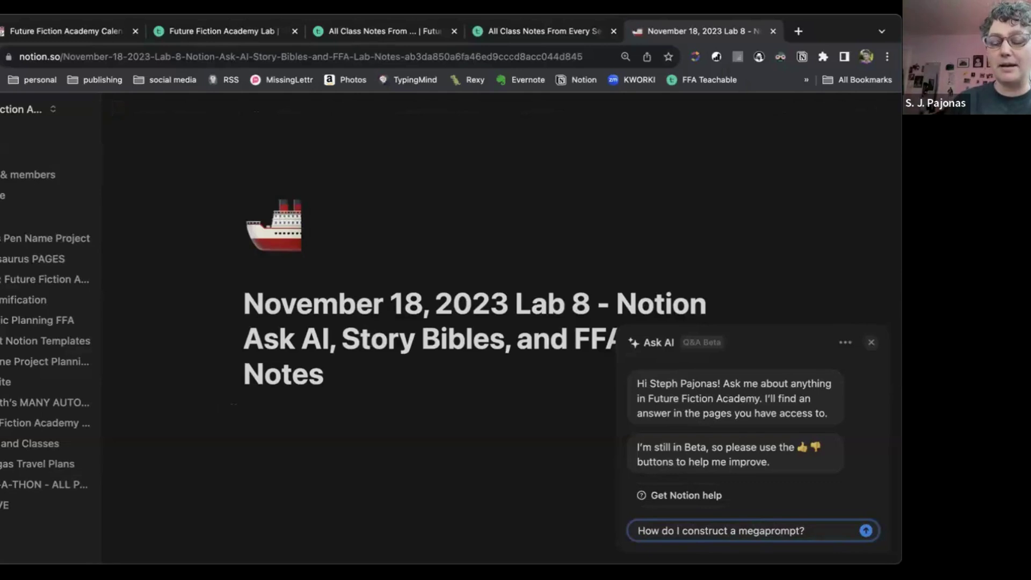
key("Return")
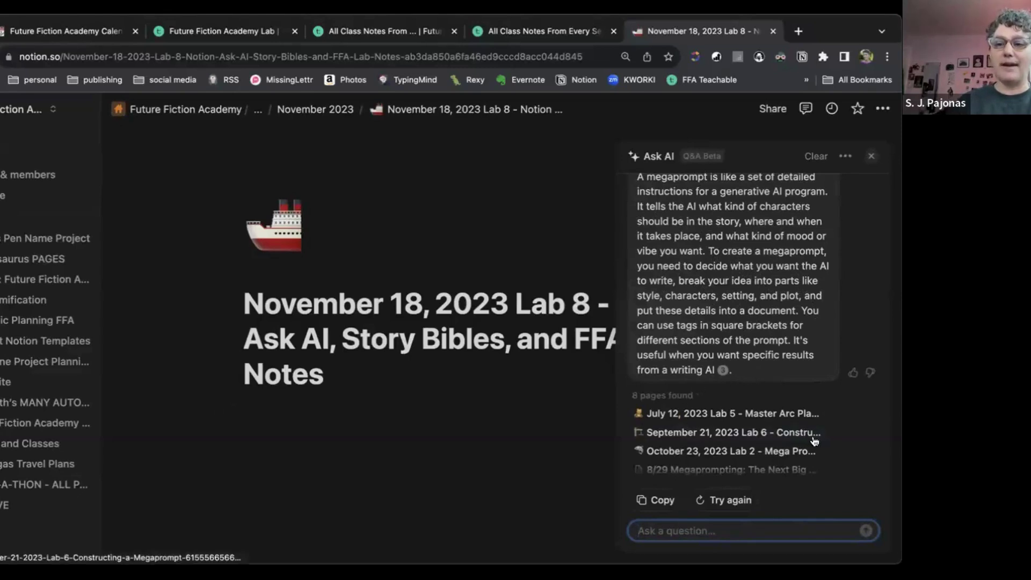
- Expand the 8 pages found list and scroll through the megaprompt answer
left_click(793, 472)
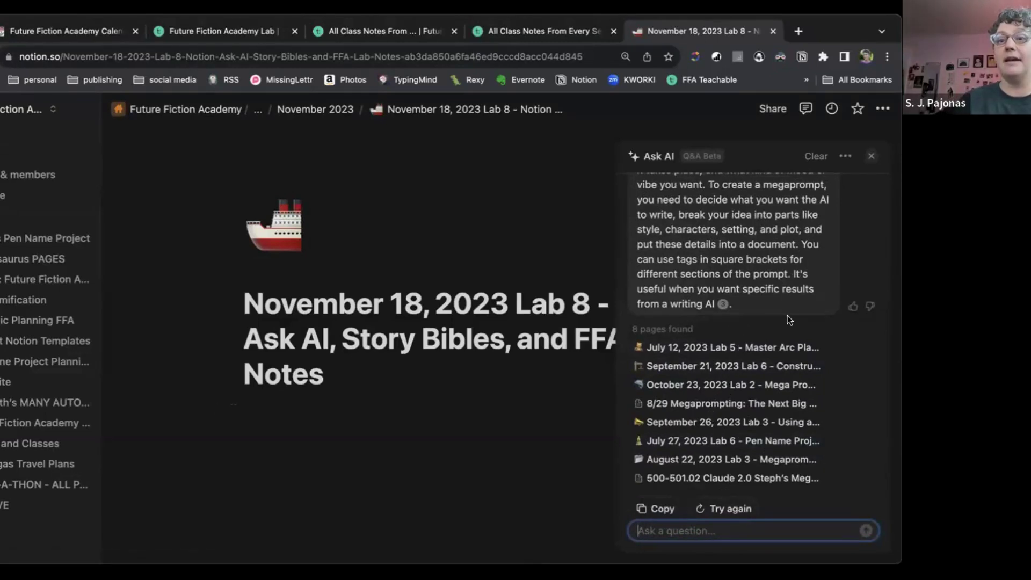
scroll(787, 319, "up", 3)
scroll(785, 311, "down", 2)
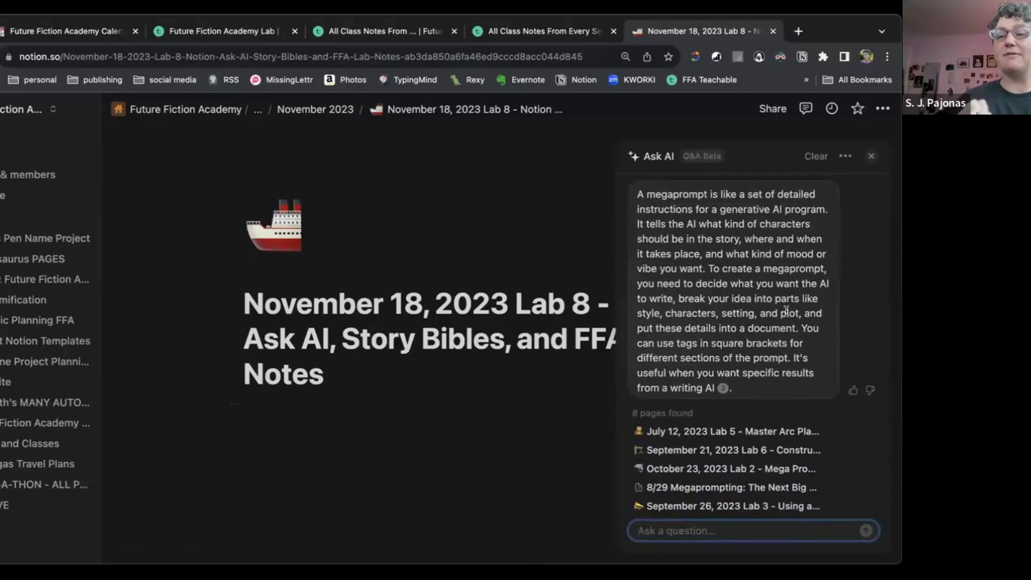
scroll(785, 311, "down", 3)
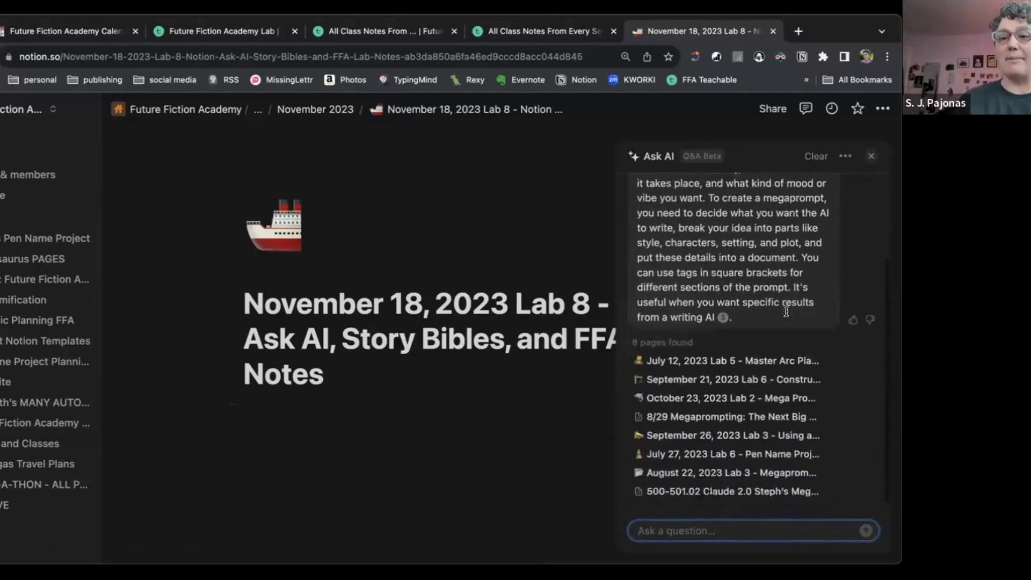
scroll(785, 310, "up", 5)
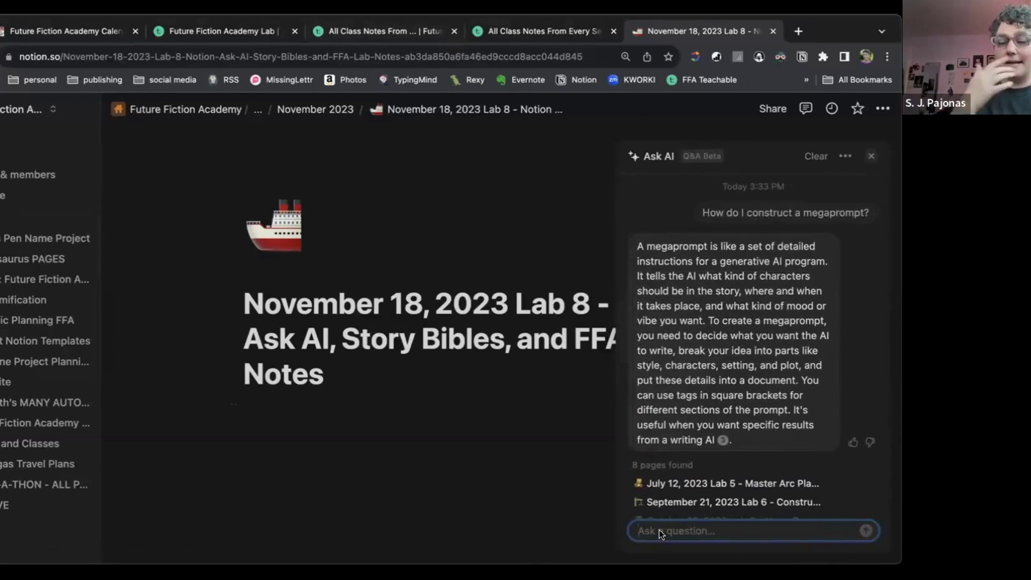
- Ask 'How do I promote my book on TikTok?' and scroll through the cited pages
type("How do I ")
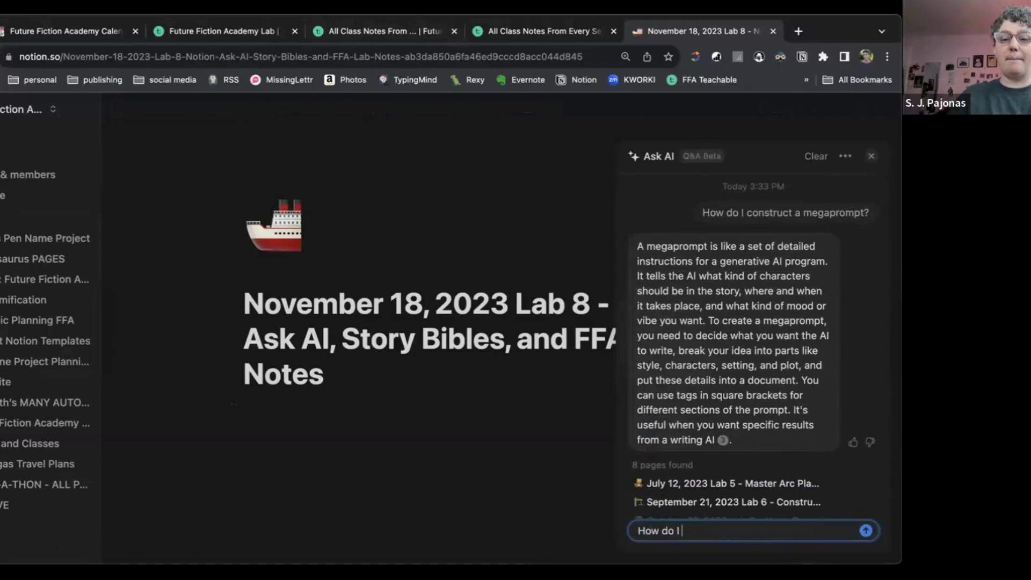
type("promote my boo")
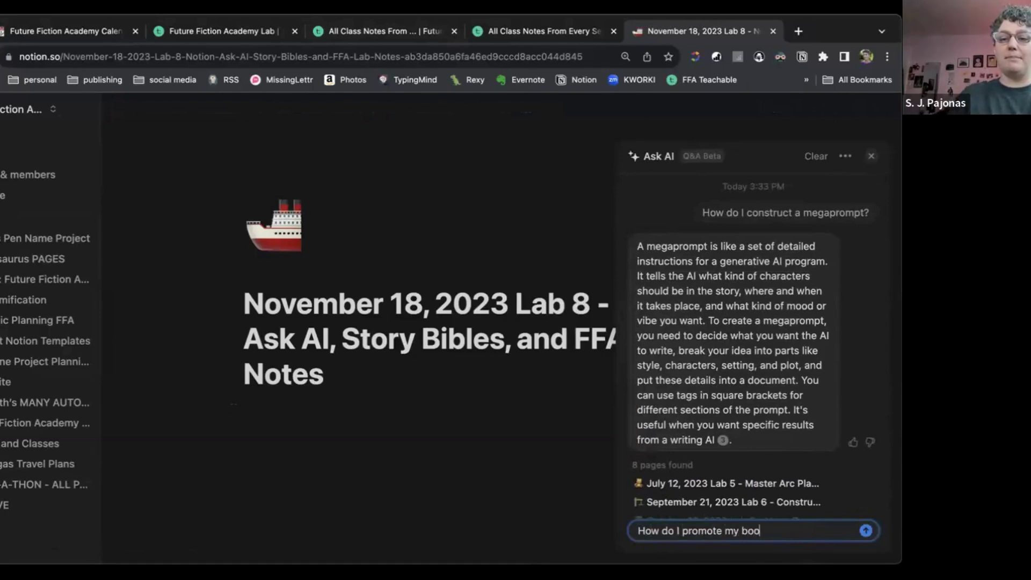
type("k on TikTok?")
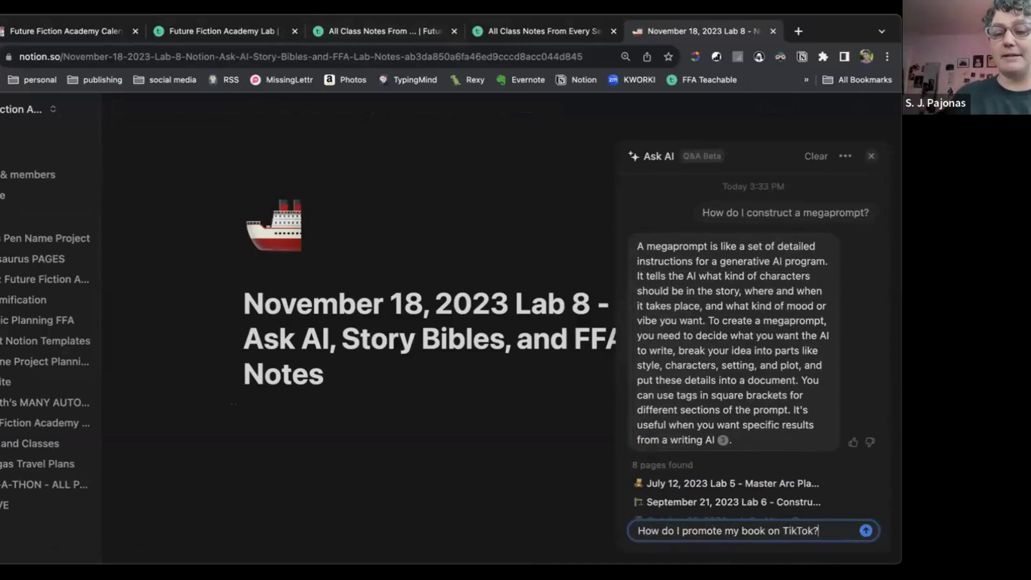
key("Return")
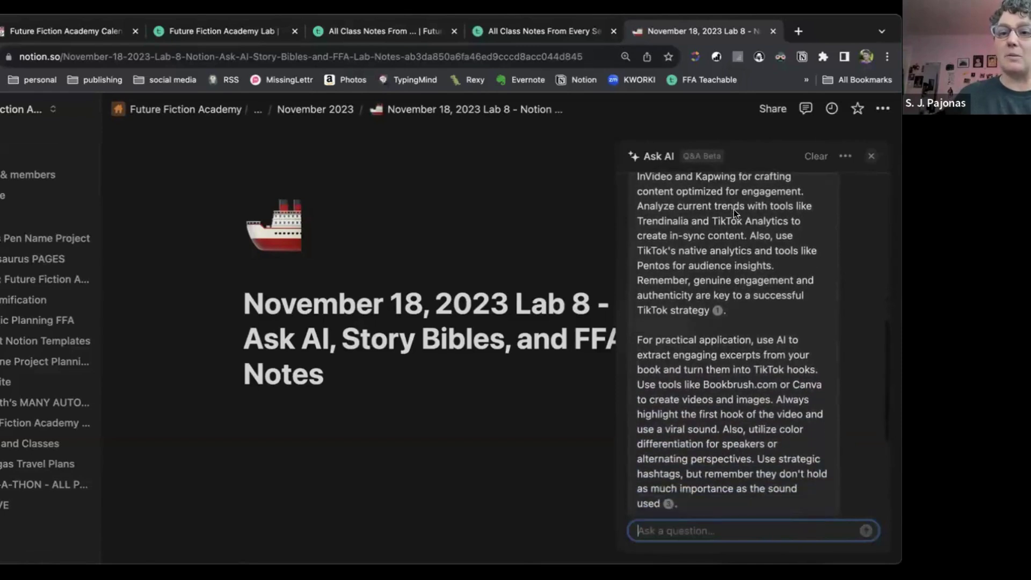
mouse_move(718, 294)
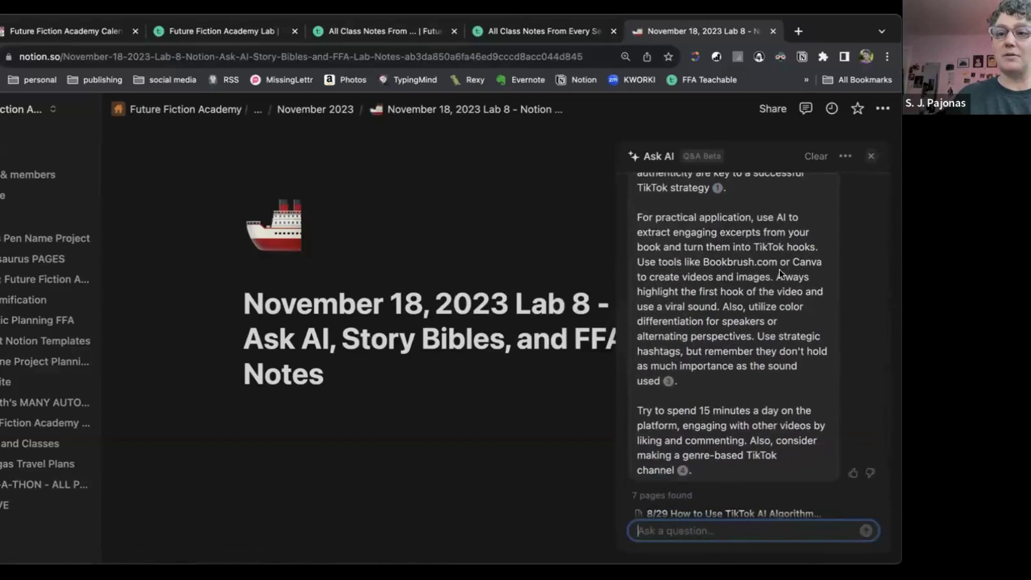
scroll(778, 269, "down", 3)
mouse_move(667, 315)
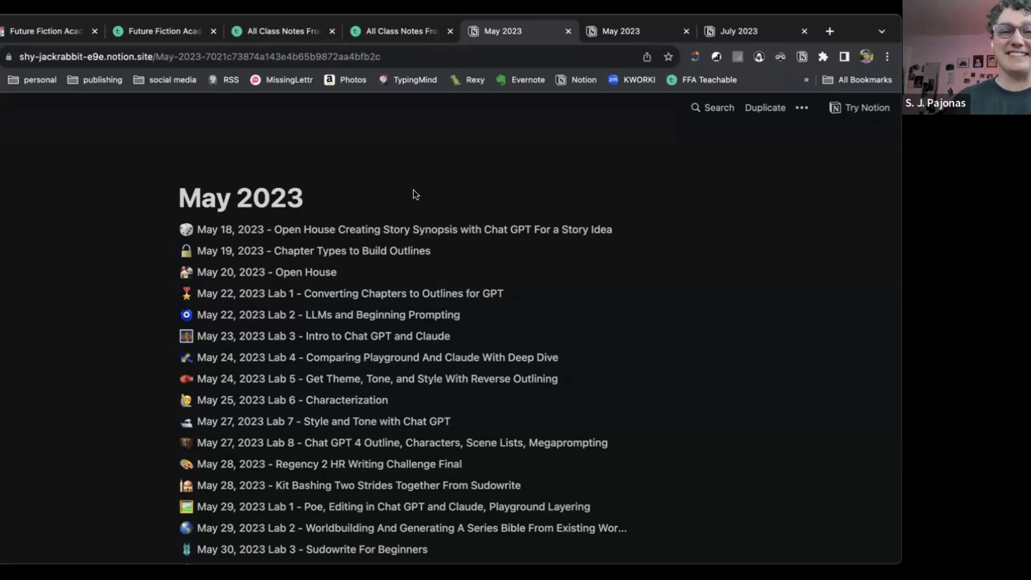
- Switch to the July 2023 tab, then change to the personal writing workspace
left_click(784, 32)
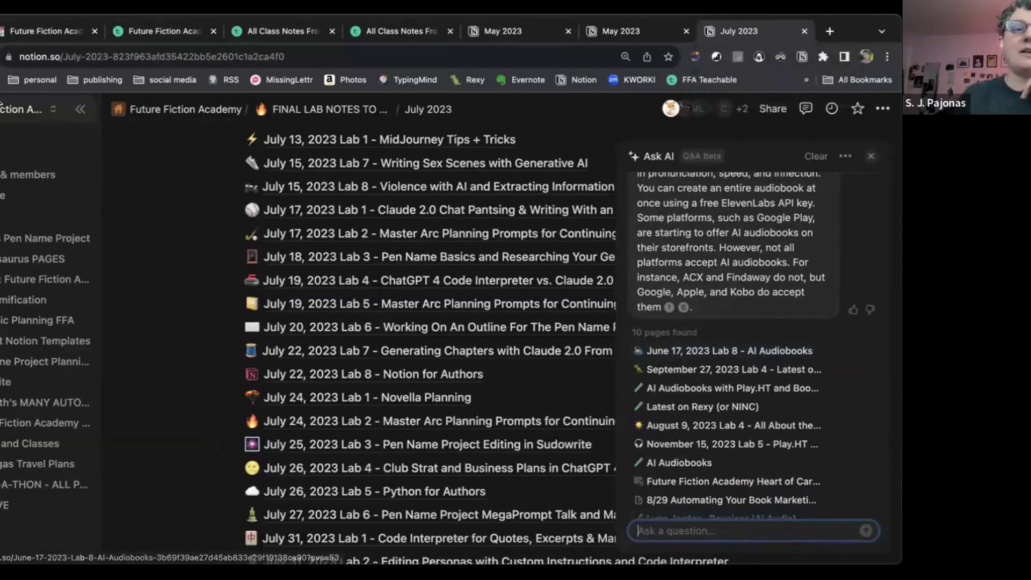
left_click(12, 113)
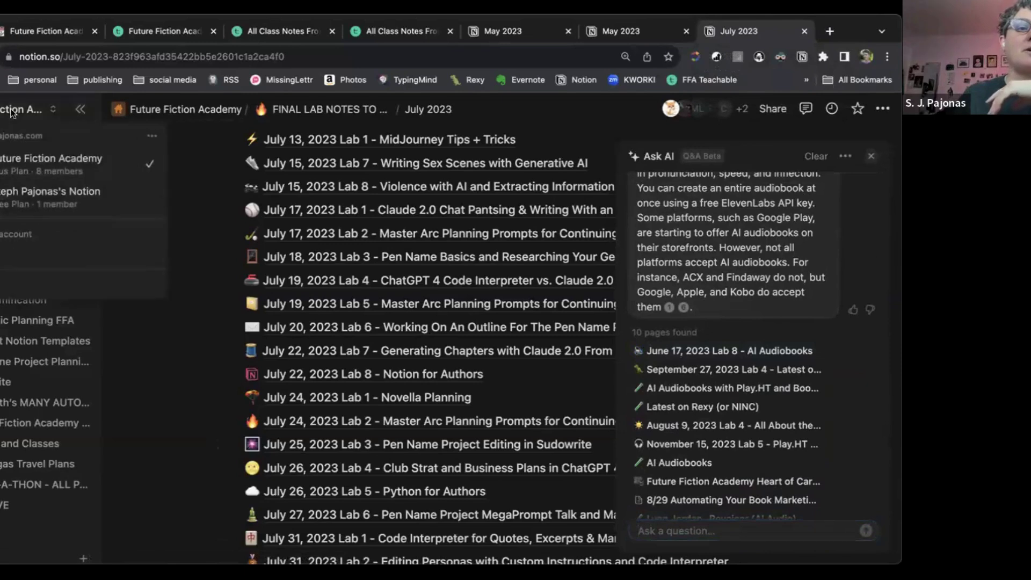
left_click(22, 206)
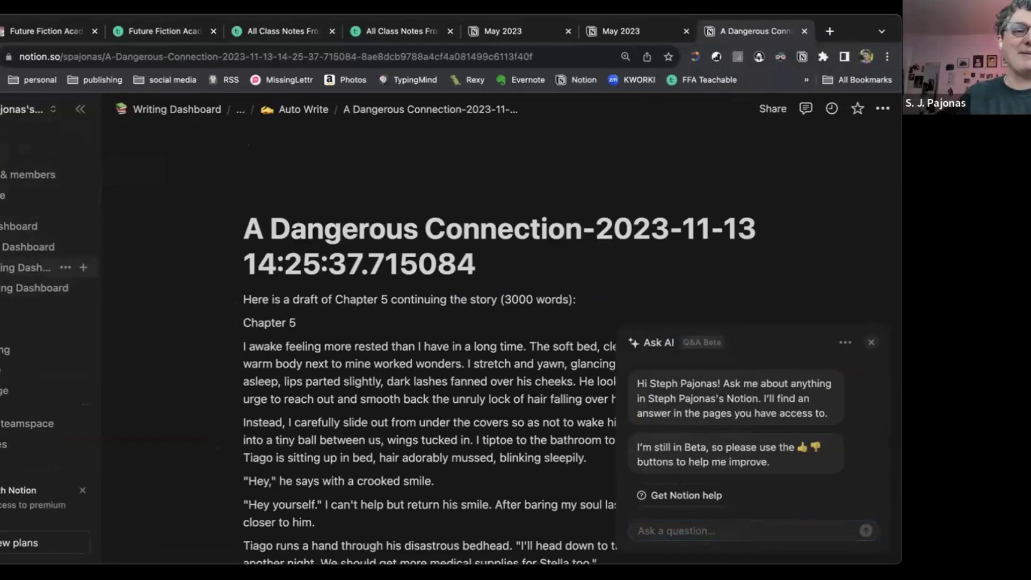
- Go from Writing Dashboard to the Currently Writing page and focus the Ask AI question box
left_click(32, 267)
left_click(27, 246)
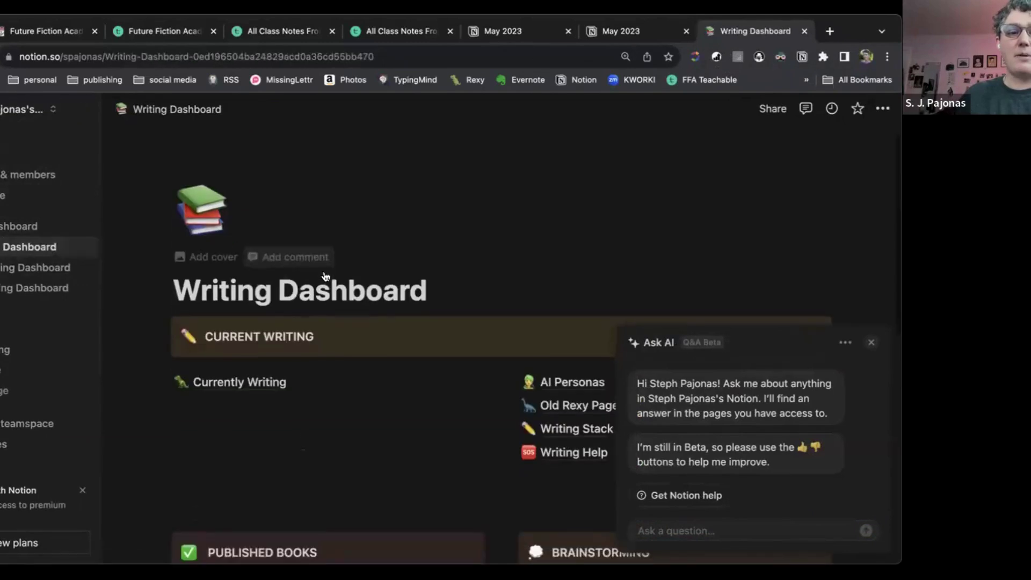
scroll(322, 274, "down", 2)
left_click(229, 314)
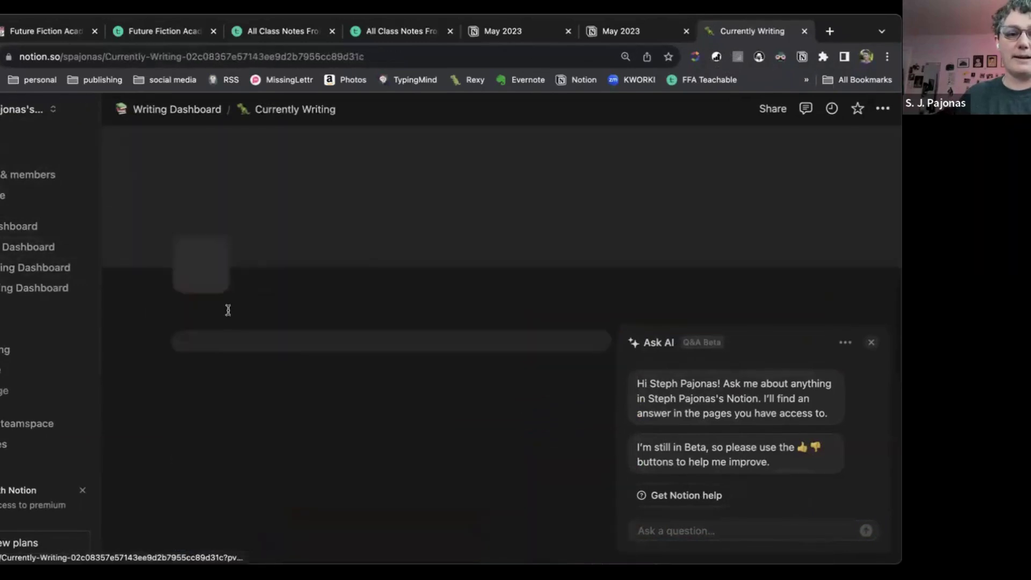
scroll(346, 276, "down", 3)
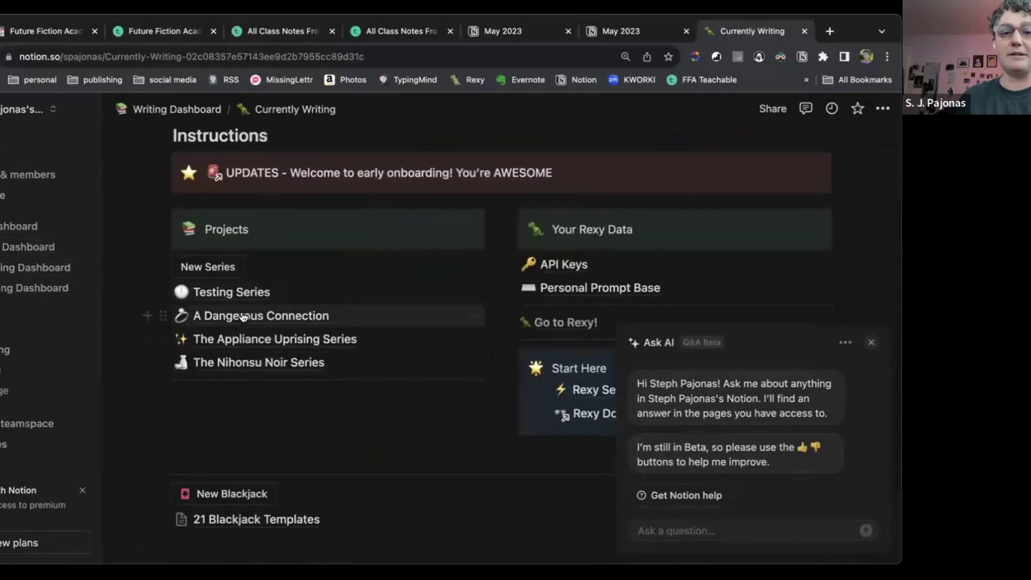
mouse_move(341, 337)
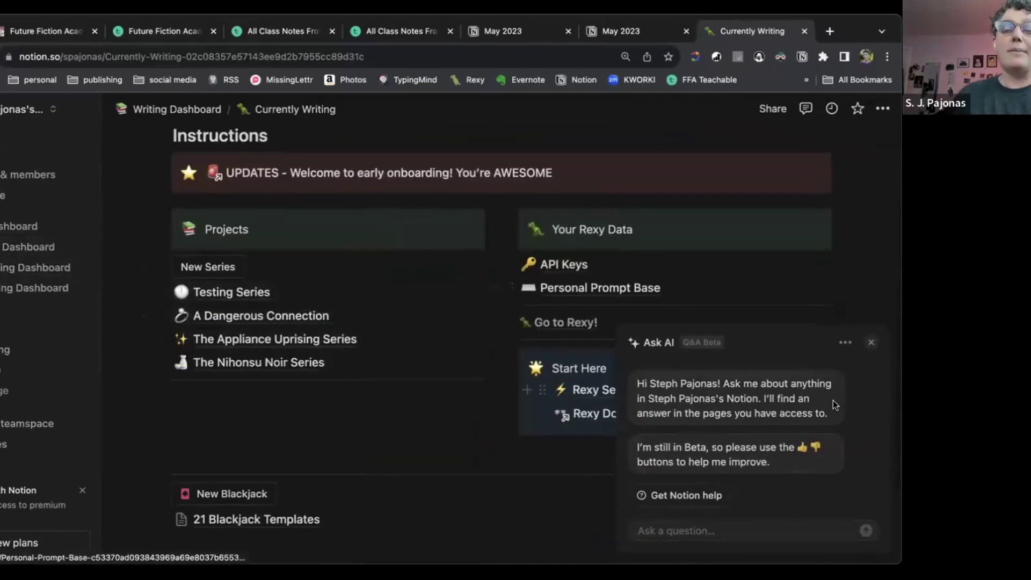
left_click(700, 528)
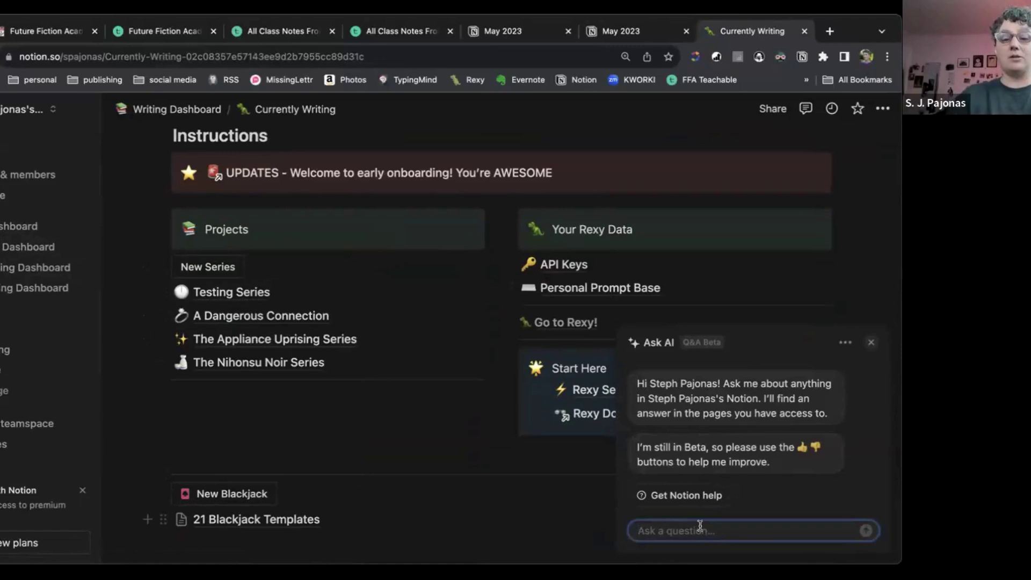
- Ask 'What was the name of the Italian restaurant that Archie went to with her boyfriend?'
type("What was th")
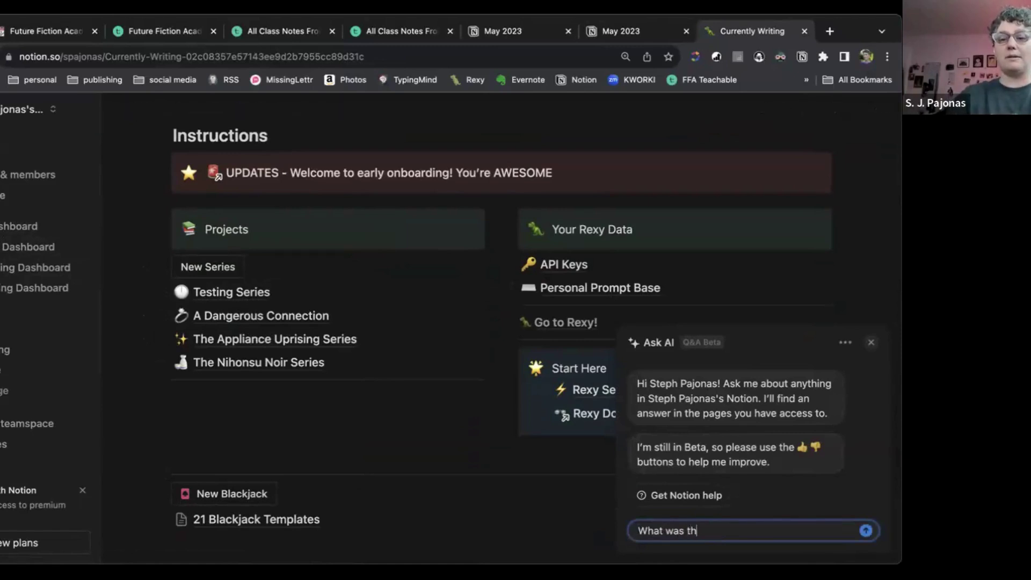
type("e name of the Ita")
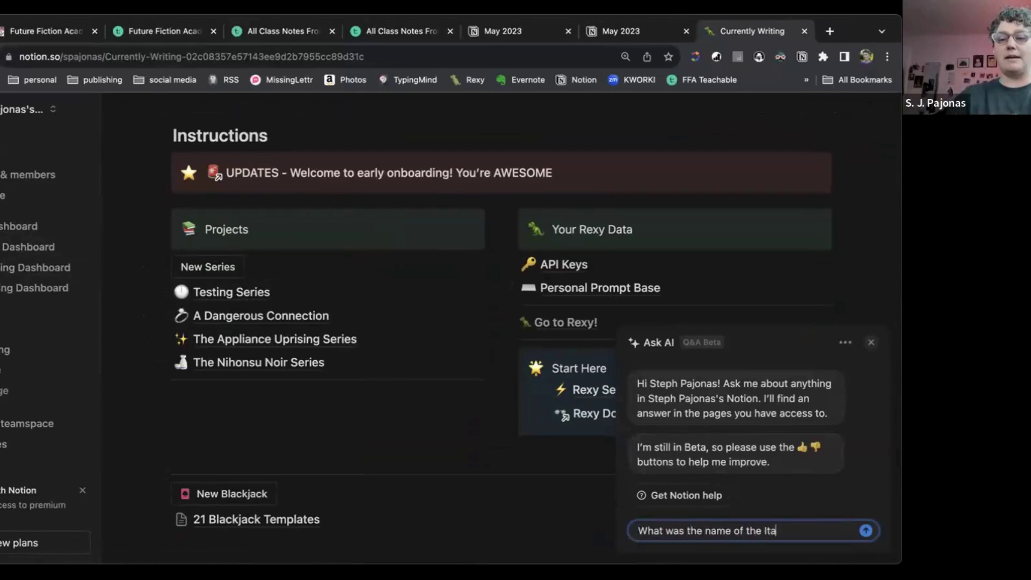
type("lian restua")
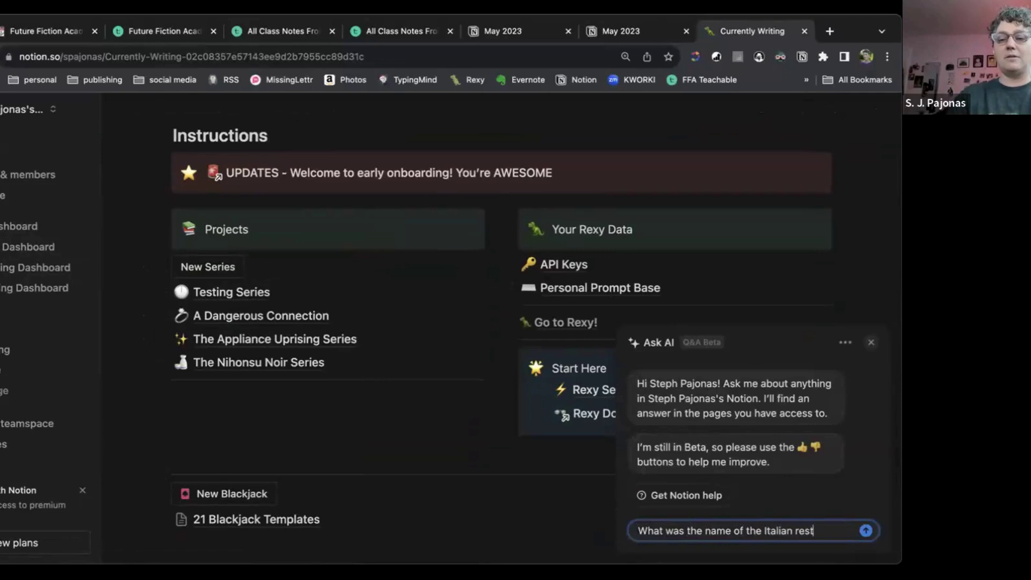
key("BackSpace")
key("BackSpace")
type("an restaurant i")
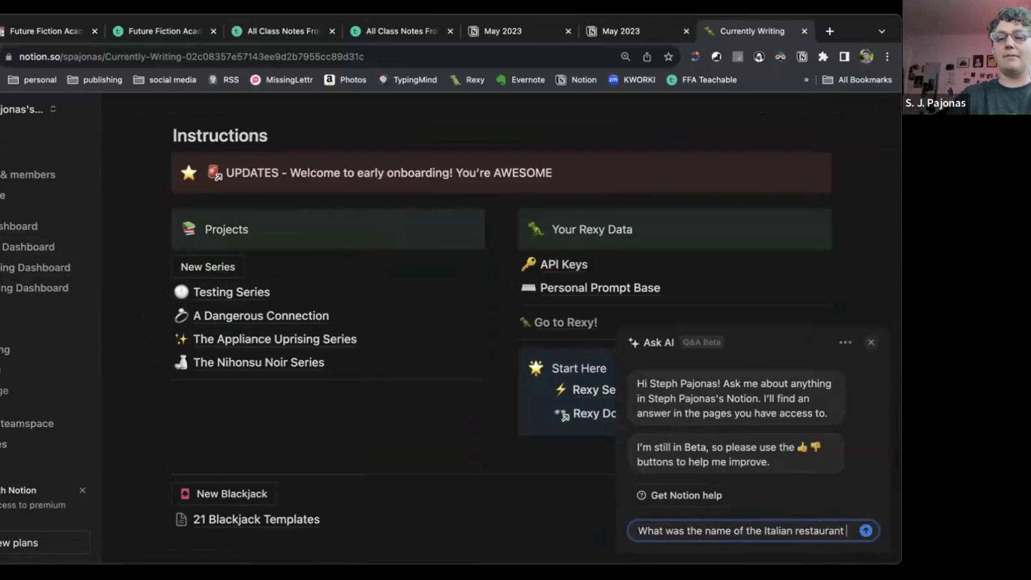
type("n")
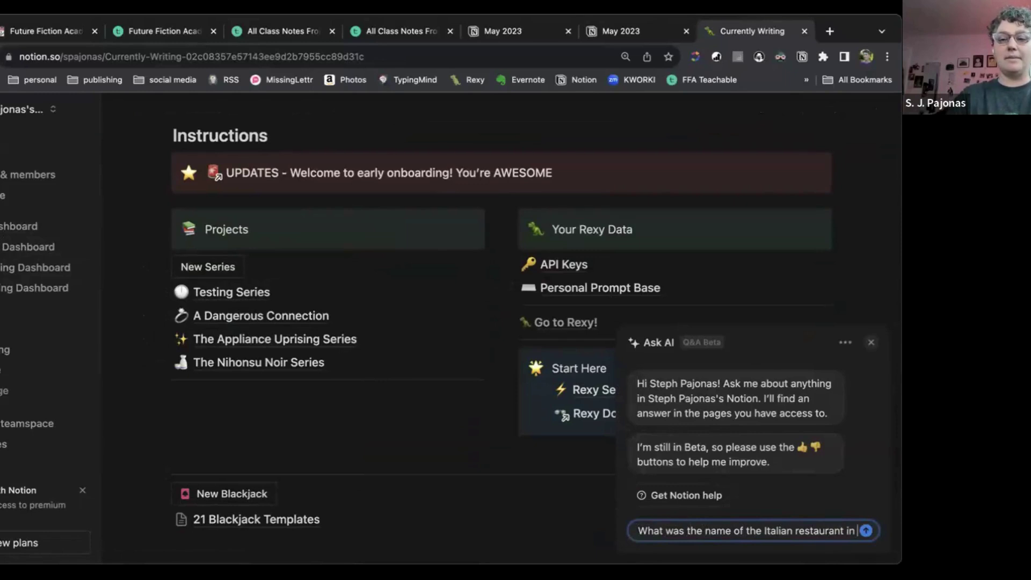
key("BackSpace")
key("BackSpace")
type("th")
key("BackSpace")
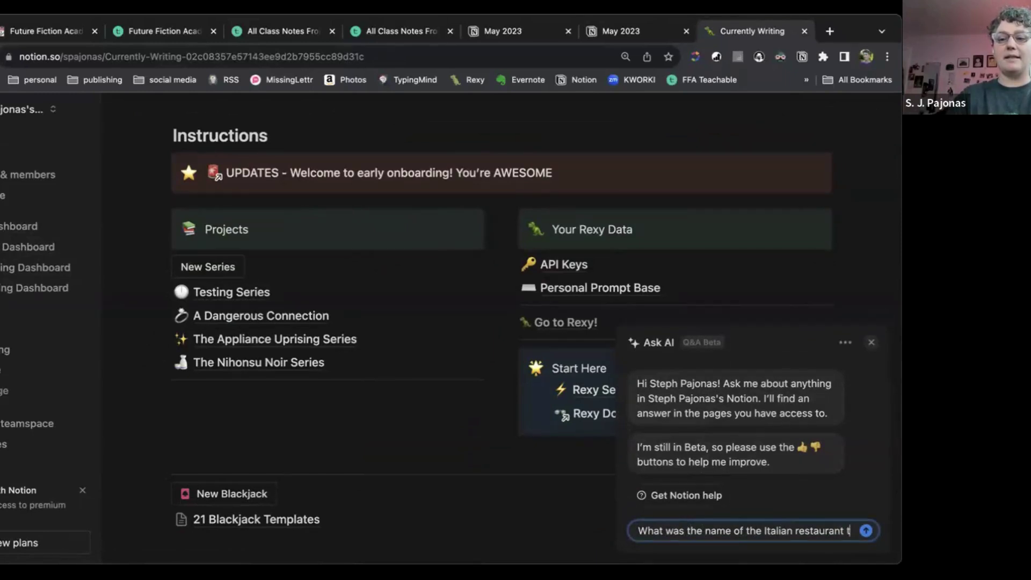
type("hat Archie")
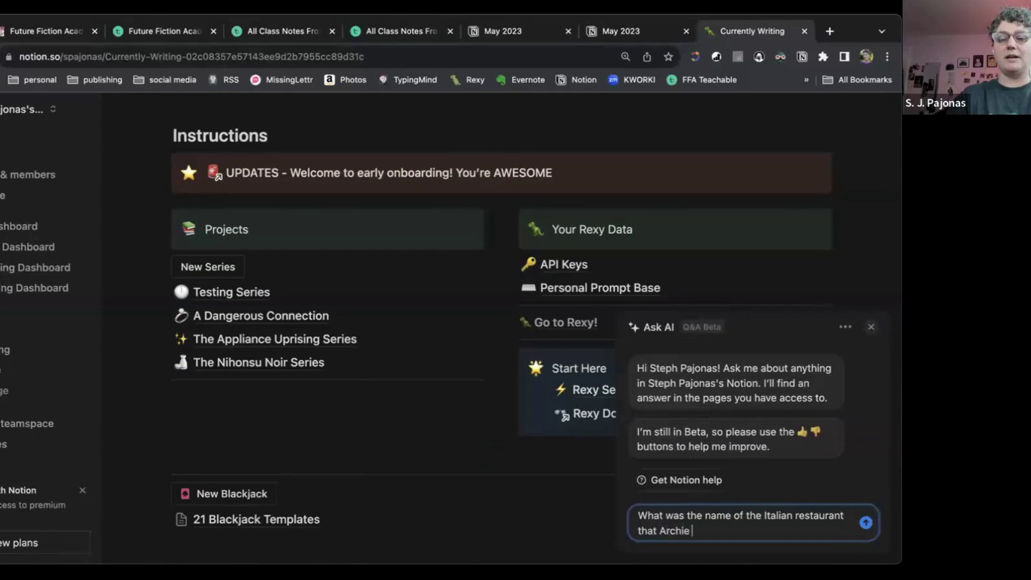
type(" went to with")
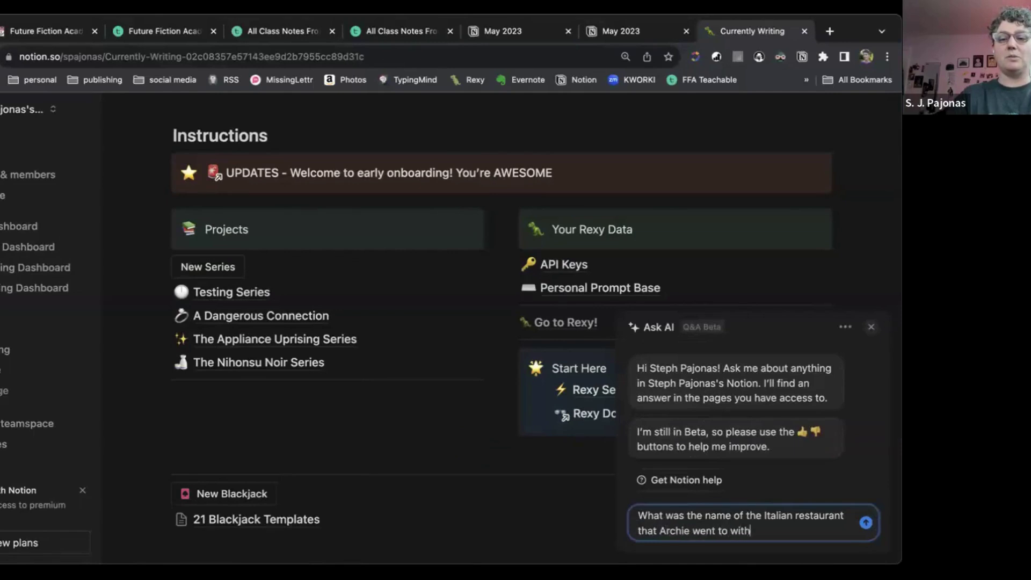
type(" you")
key("BackSpace")
key("BackSpace")
key("BackSpace")
type("her boy")
key("BackSpace")
key("BackSpace")
type("oyfr")
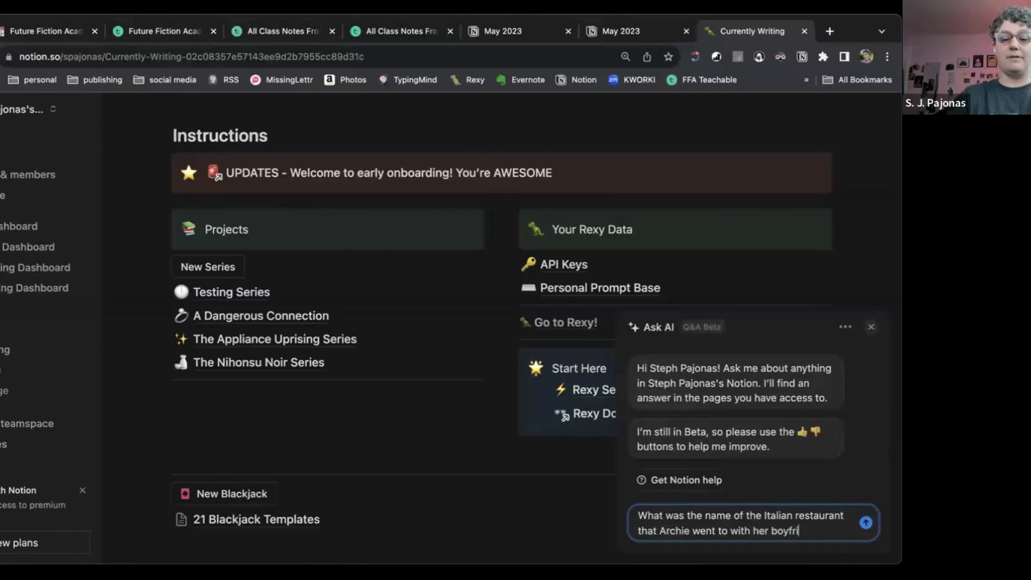
type("iend?")
key("Return")
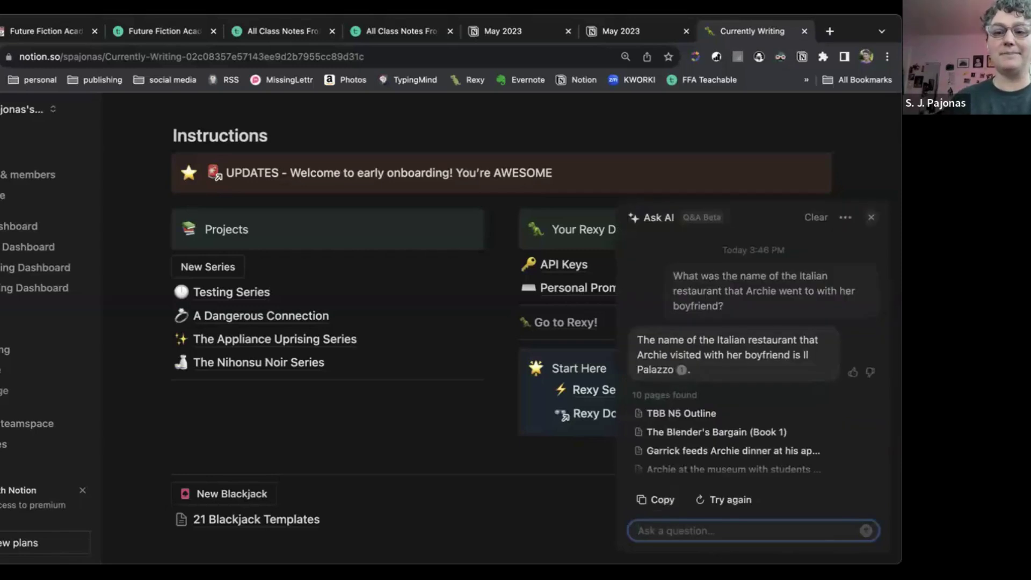
- Ask 'Tell me what happened at the restaurant with her boyfriend.' and scroll up through the answer
type("Tel")
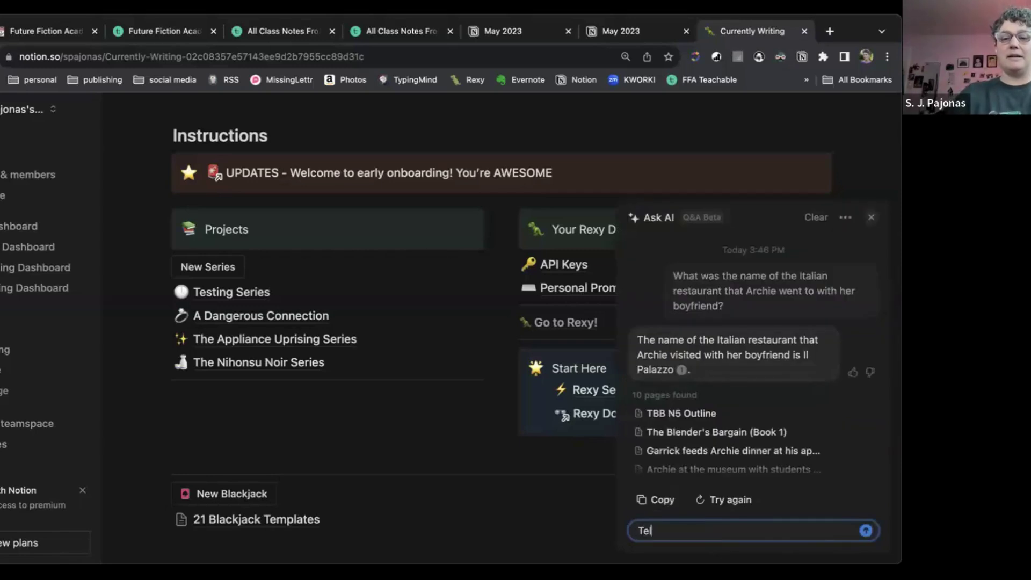
type("l me what happene")
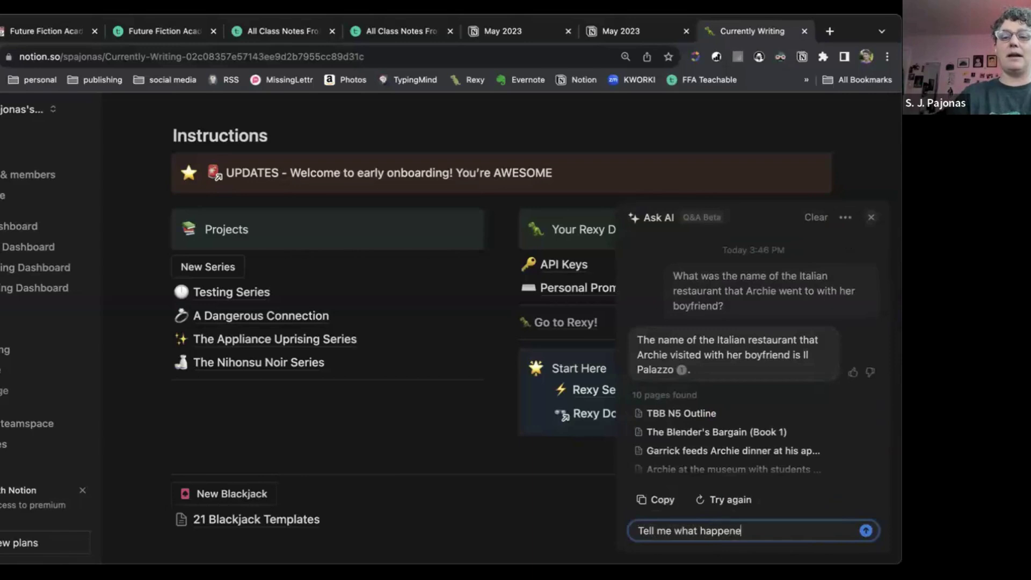
type("d at the rest")
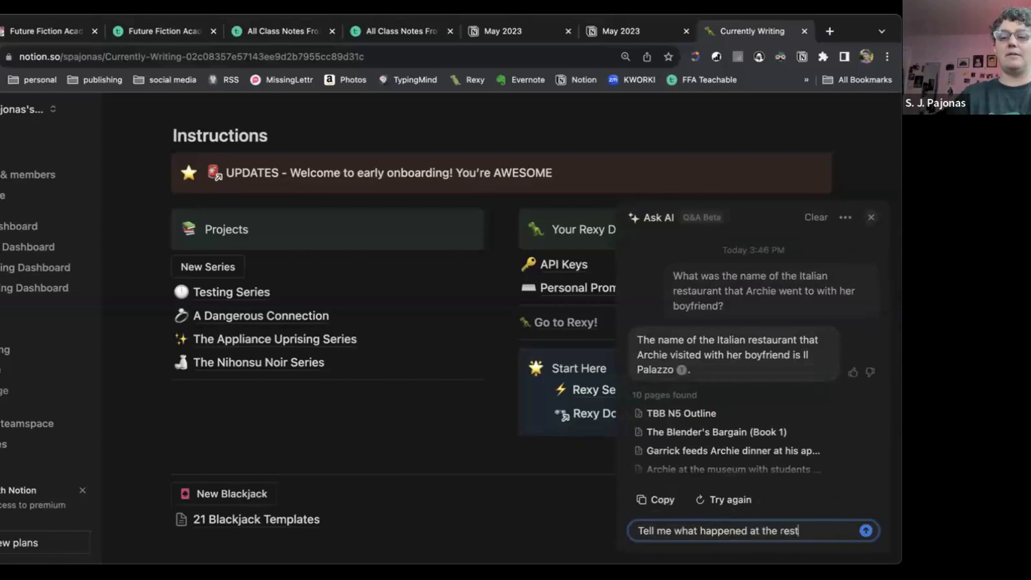
type("aurant with her boy")
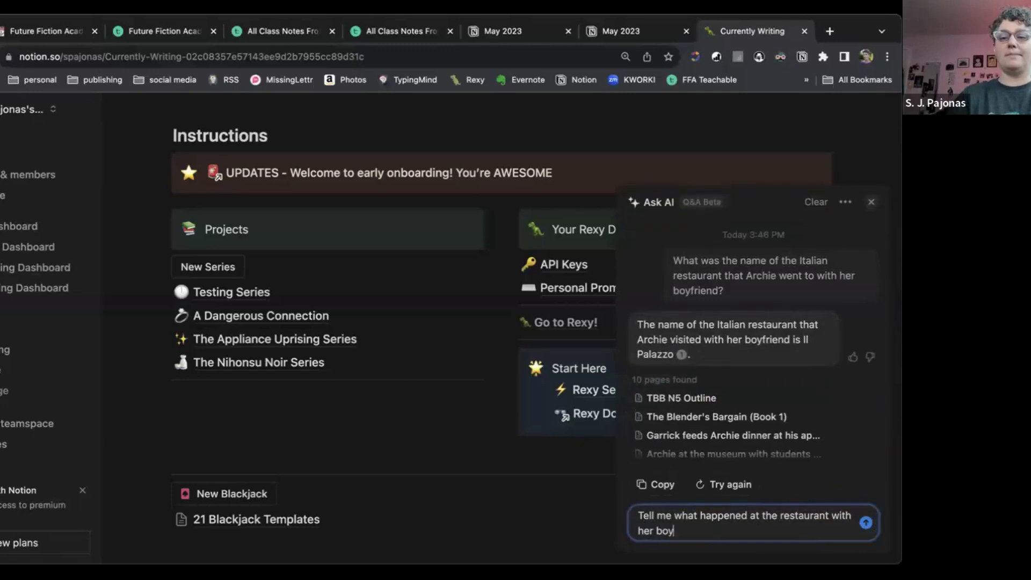
type("friend.")
key("Return")
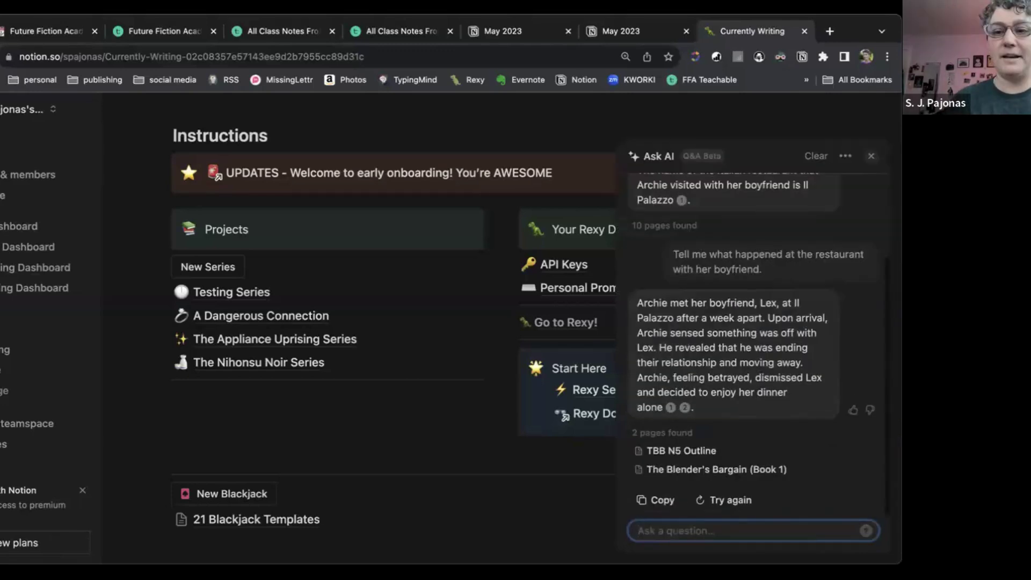
scroll(811, 361, "up", 2)
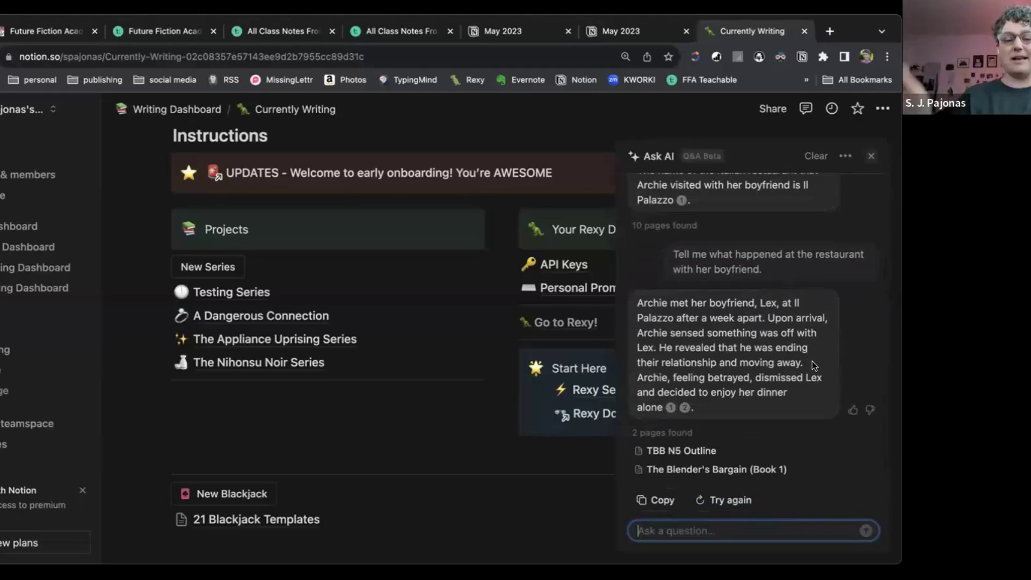
- Ask 'What color are Garrick's eyes?', inserting the missing word 'color' before submitting
type("What a")
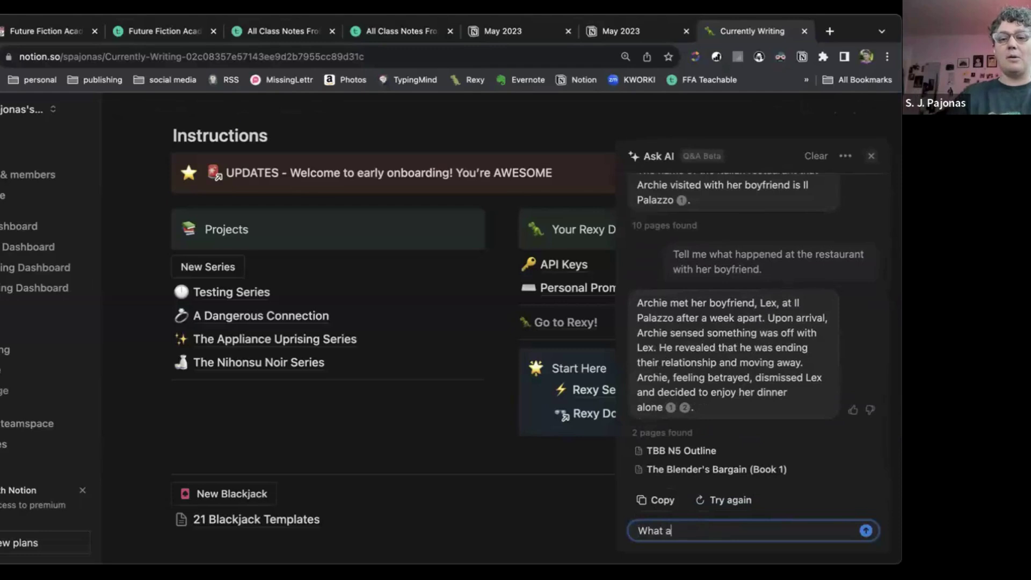
type("re Garric")
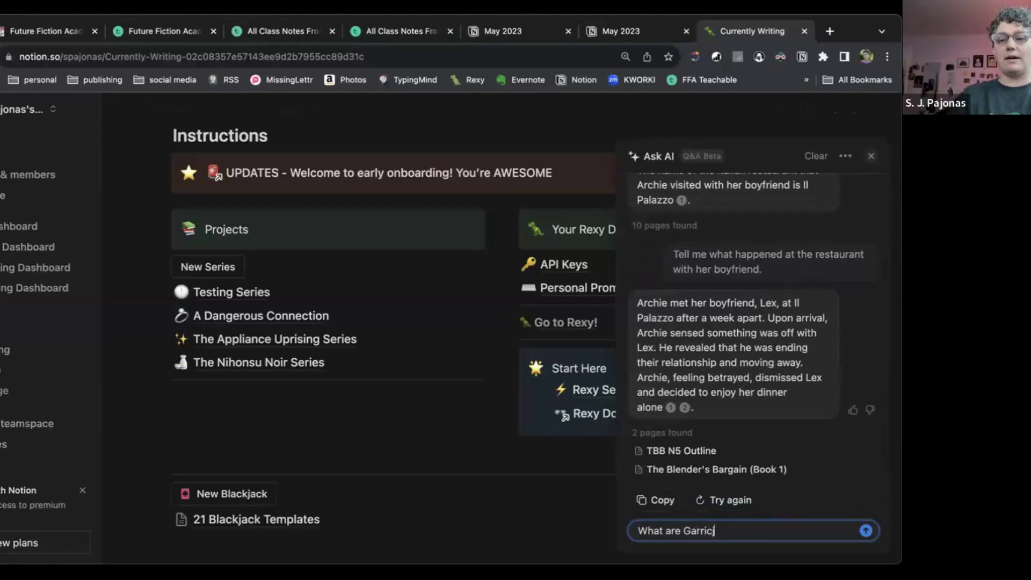
type("k's eyes")
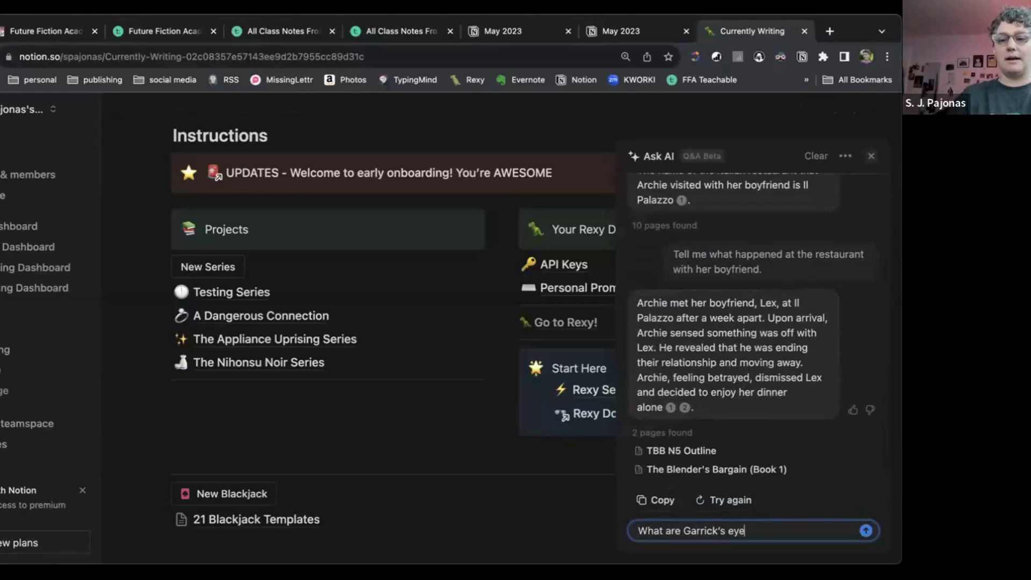
left_click(666, 528)
type("color")
key("Return")
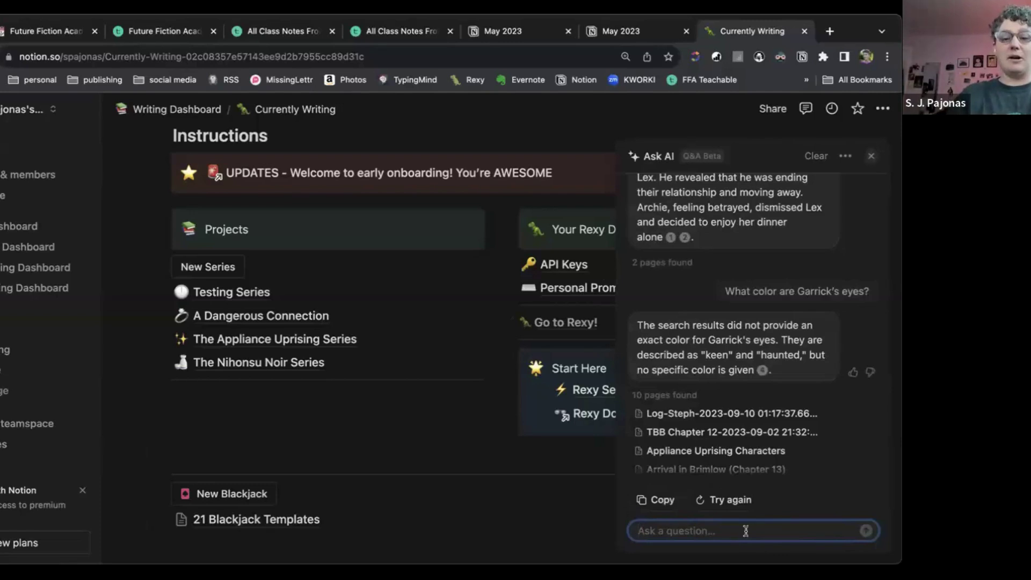
- Ask AI where the murder happens in the manga murder mystery being written
type("Where doe")
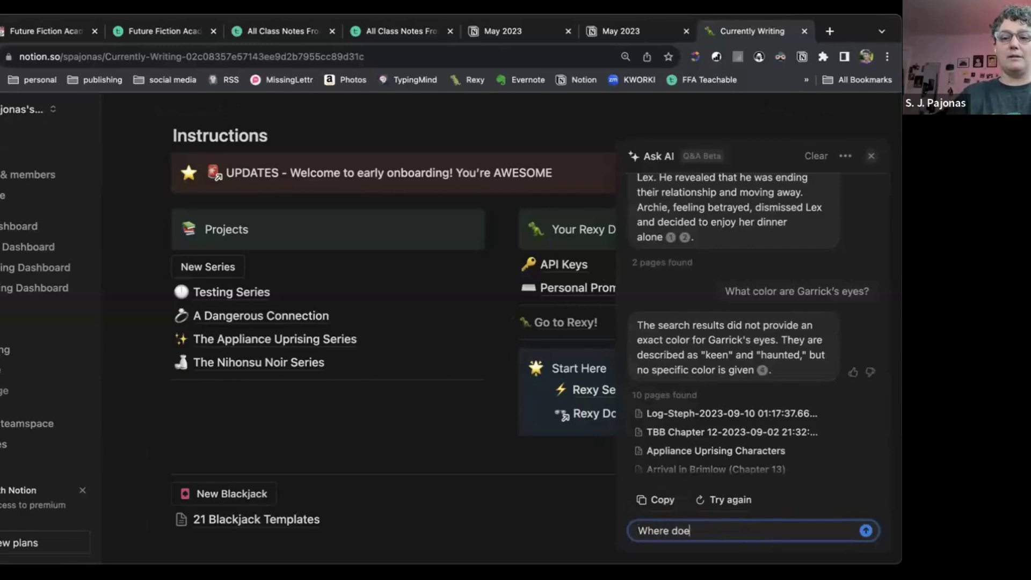
type("s the murder ha")
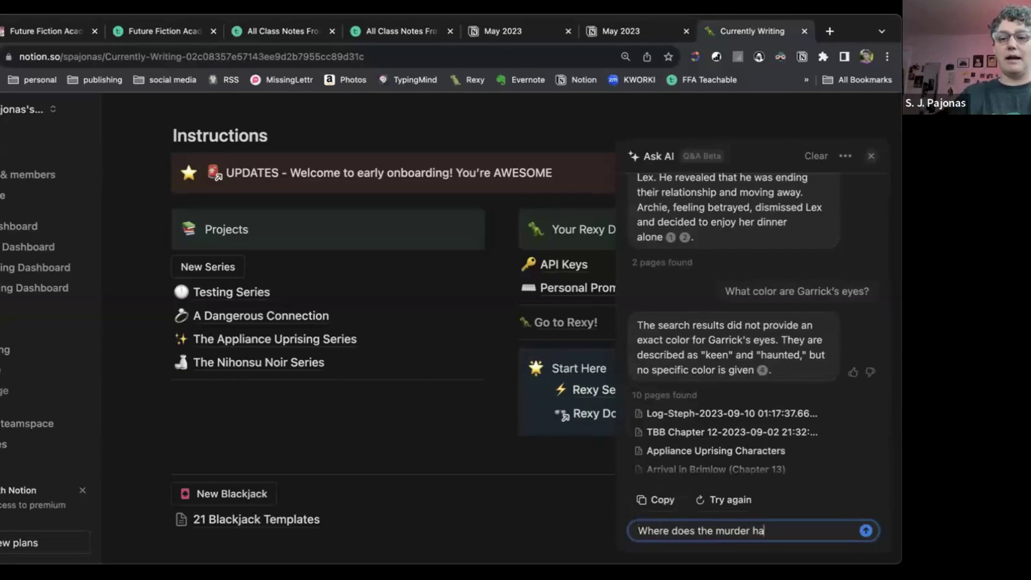
type("ppen in the")
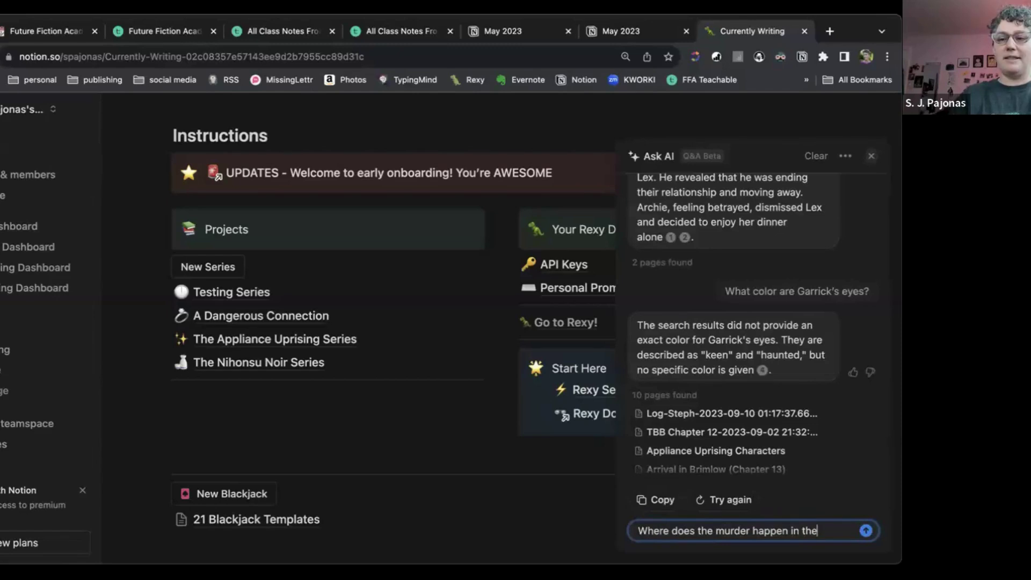
type(" manga m")
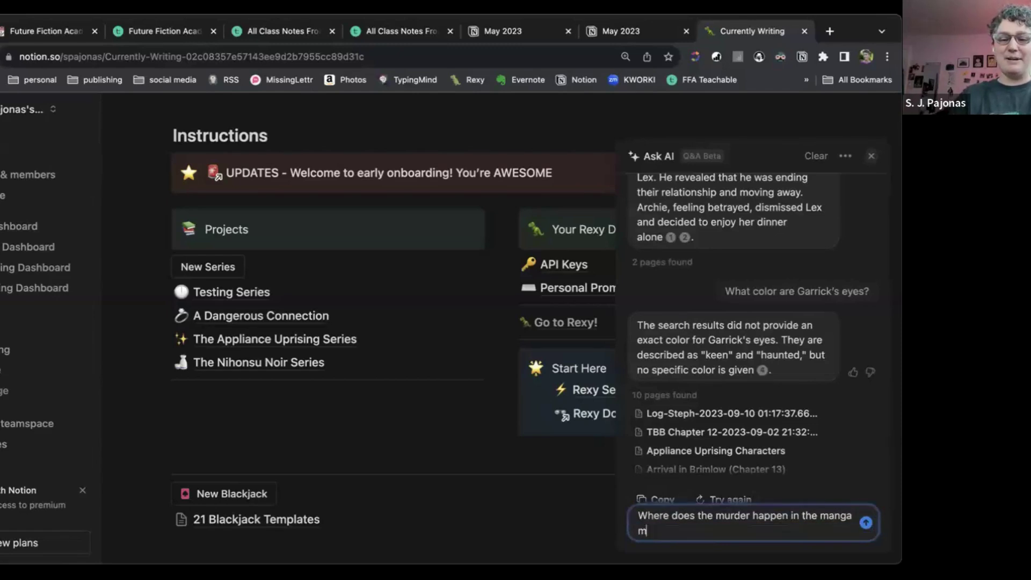
type("urder mystery th")
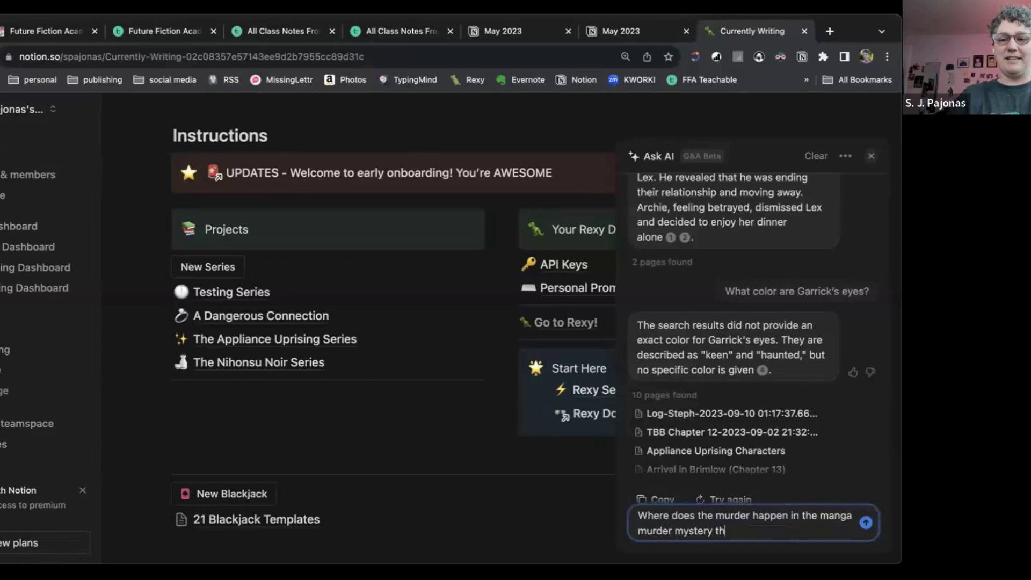
type("at I'm writing?")
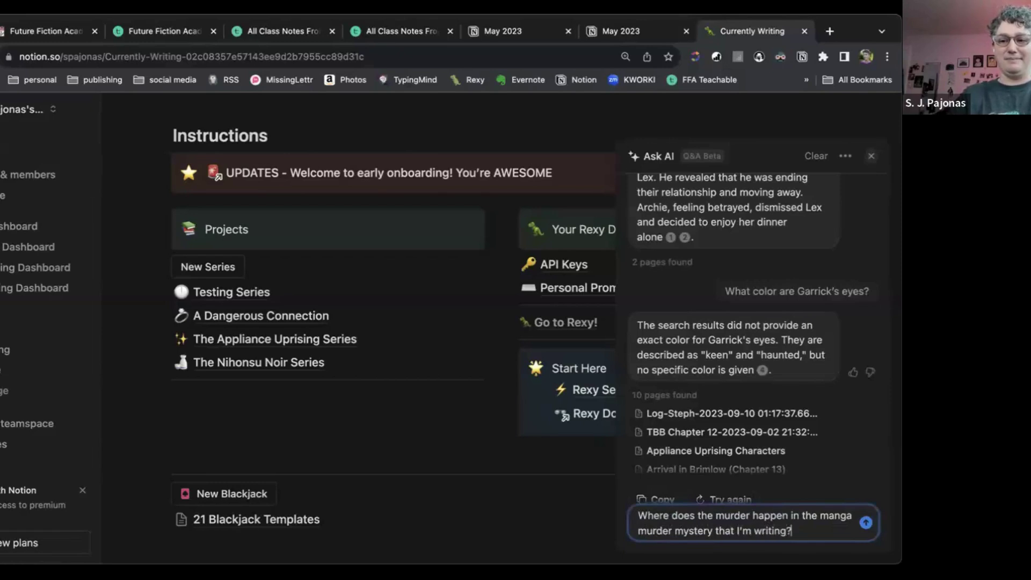
key("Return")
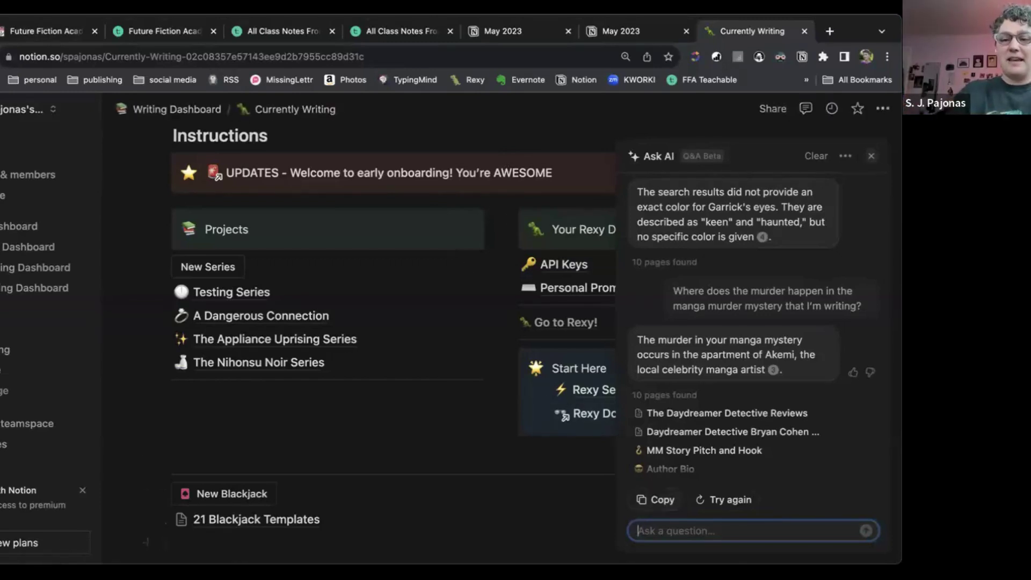
- Ask AI to list the characters in the manga mystery book, and review the returned character list
type("Can you tel")
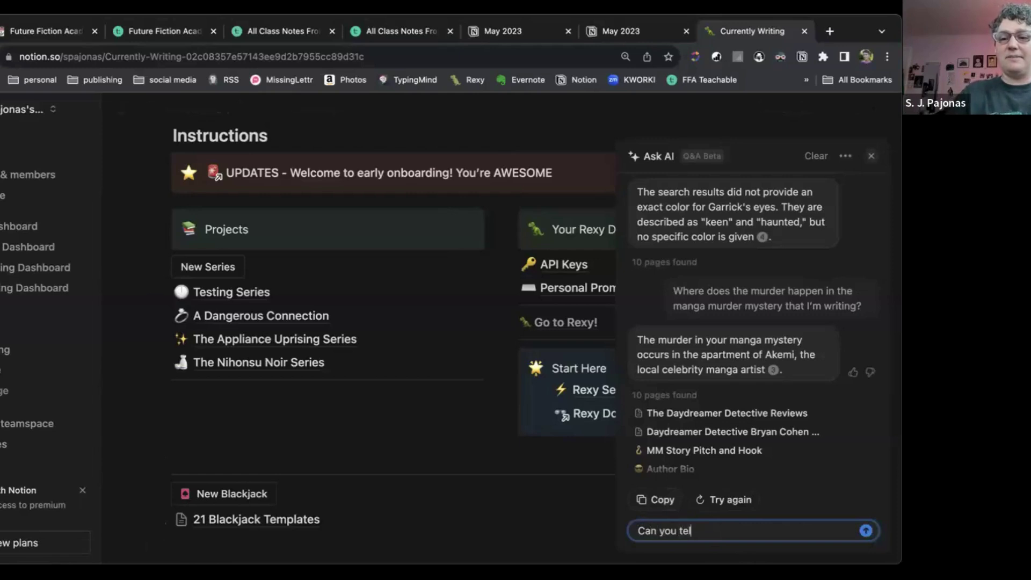
type("l me the charact")
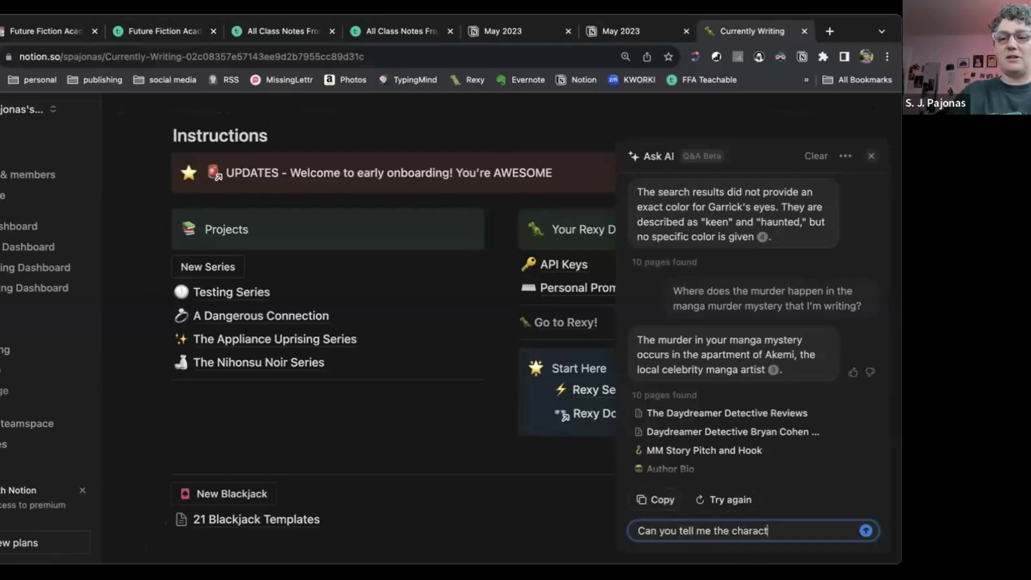
type("ers that are i")
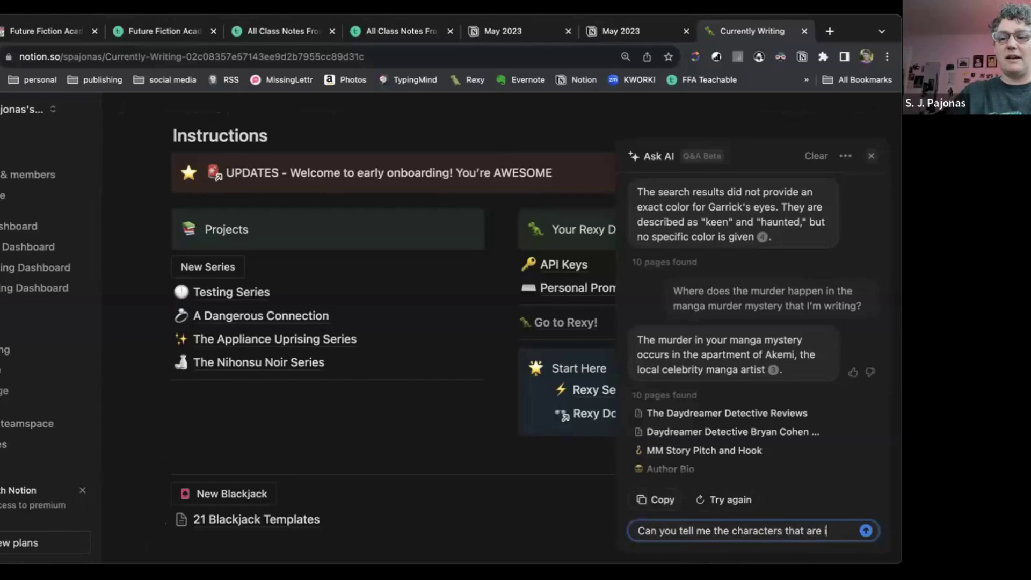
type("n the manga m")
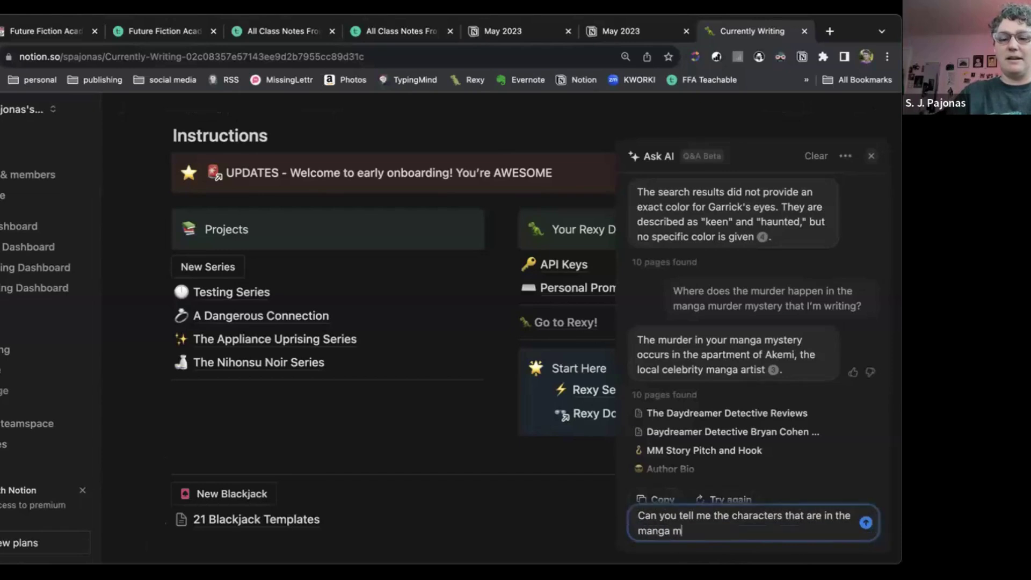
type("ystery book? Please on")
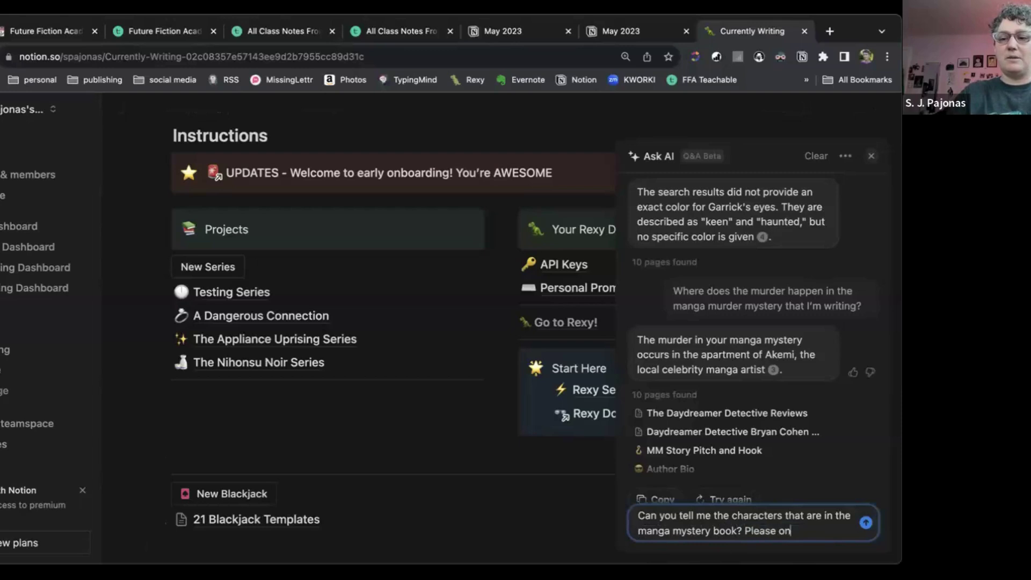
type("ly pull the chr")
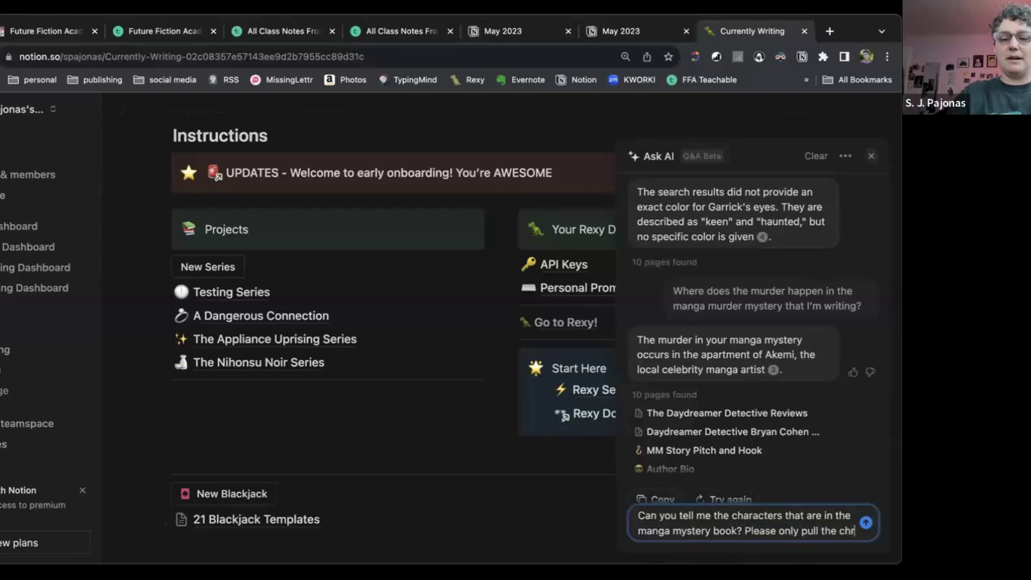
type("acters from that book.")
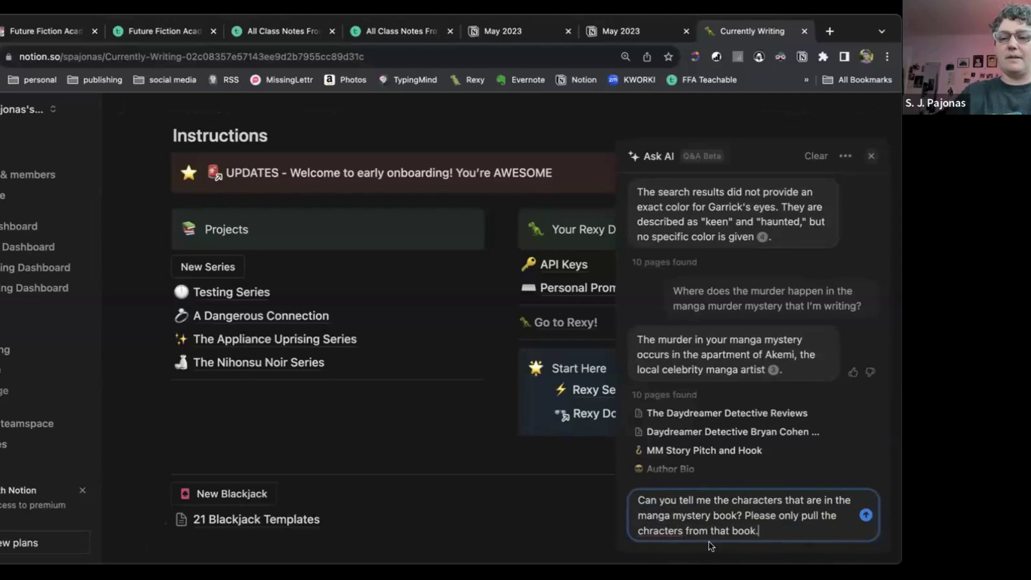
key("Return")
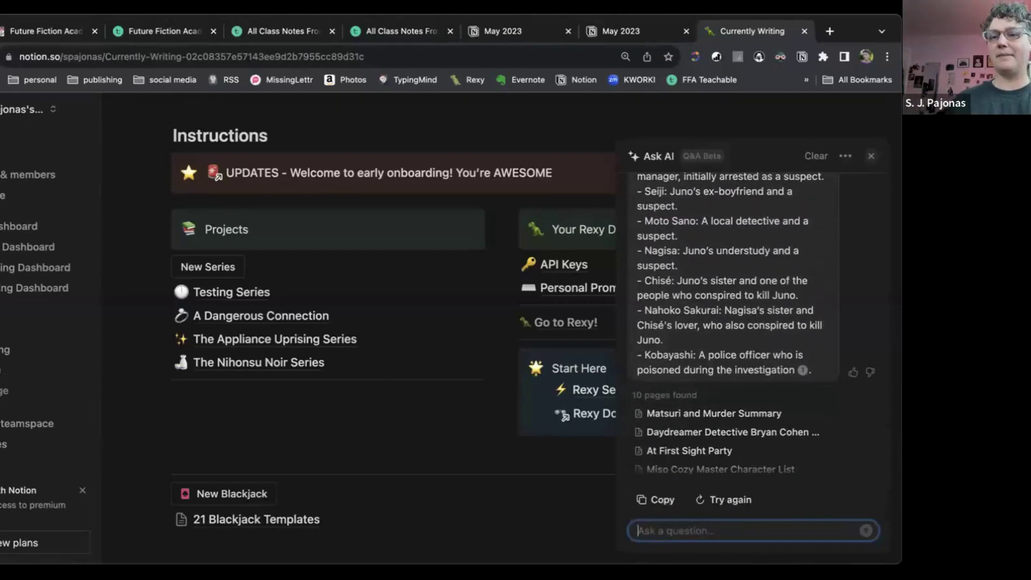
scroll(797, 317, "up", 4)
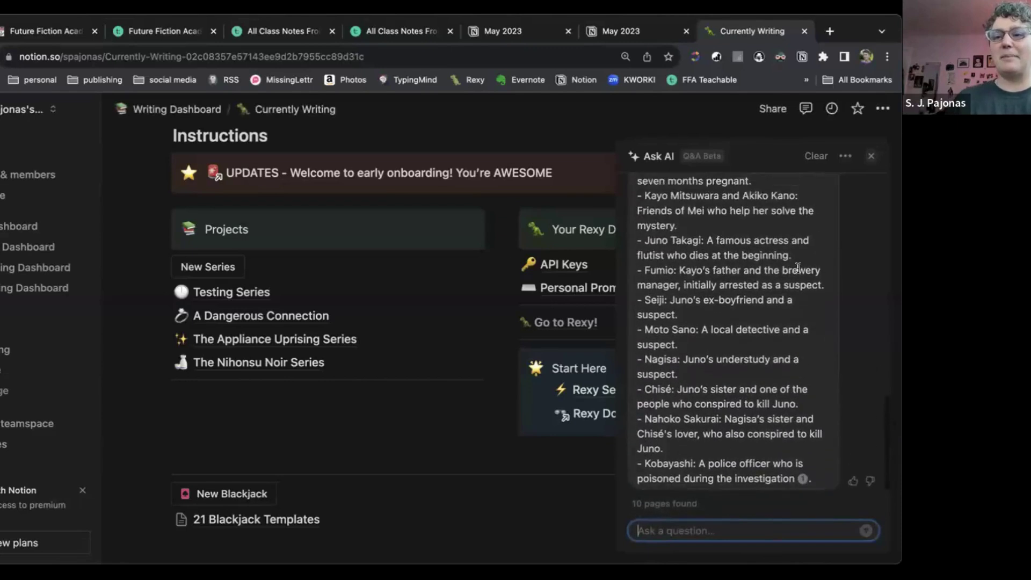
scroll(797, 268, "up", 2)
scroll(797, 268, "down", 4)
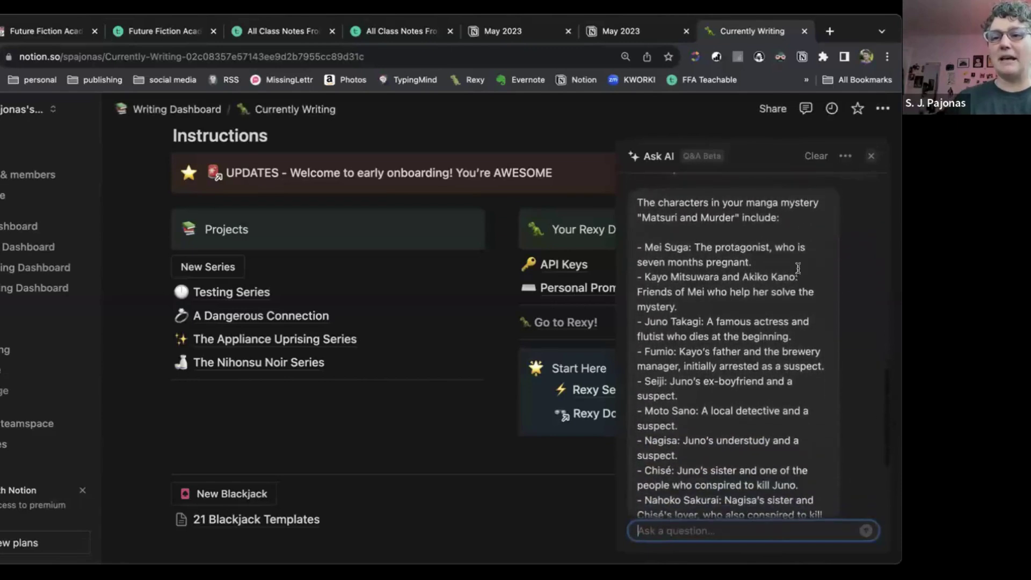